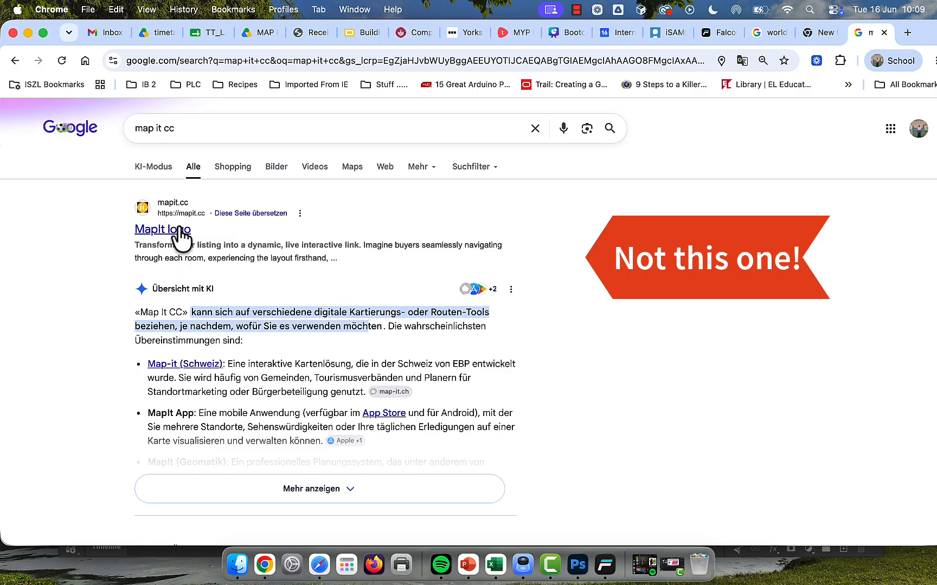
pyautogui.click(180, 229)
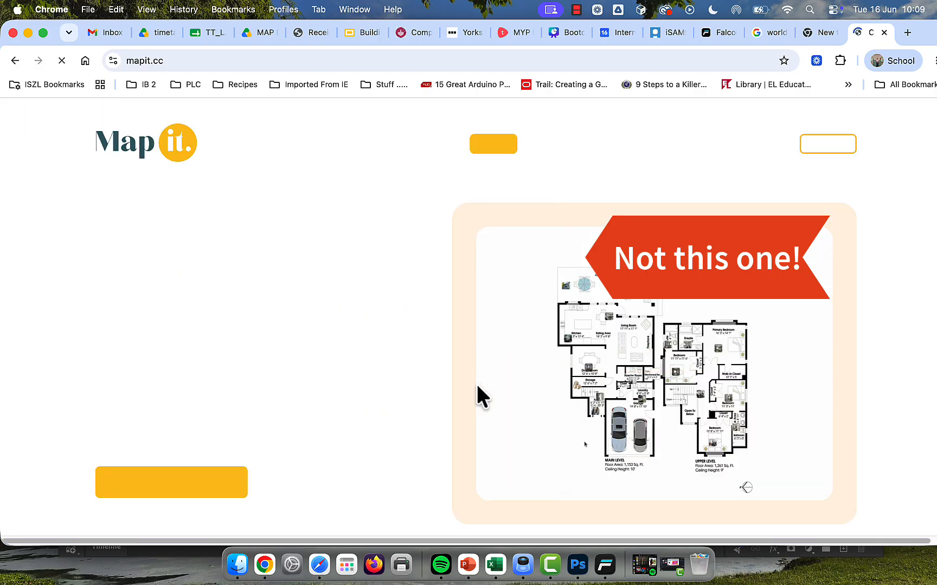
pyautogui.scroll(-4, 274, 293)
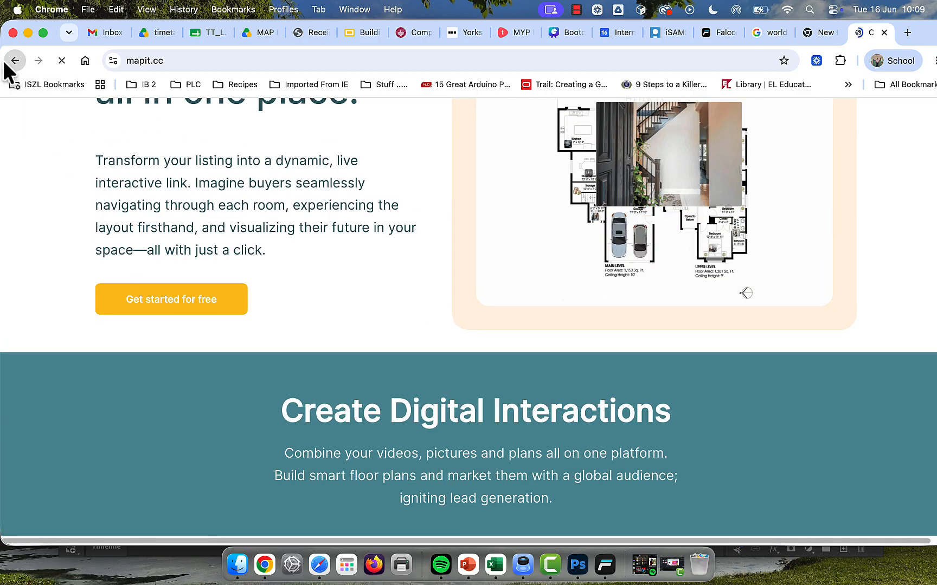
pyautogui.click(11, 61)
# Step: Open the "Make Map Posters: Map It" search result at mapitapp.cc and dismiss its "Start with a place" guide
pyautogui.scroll(-10, 253, 425)
pyautogui.scroll(4, 253, 425)
pyautogui.scroll(1, 253, 426)
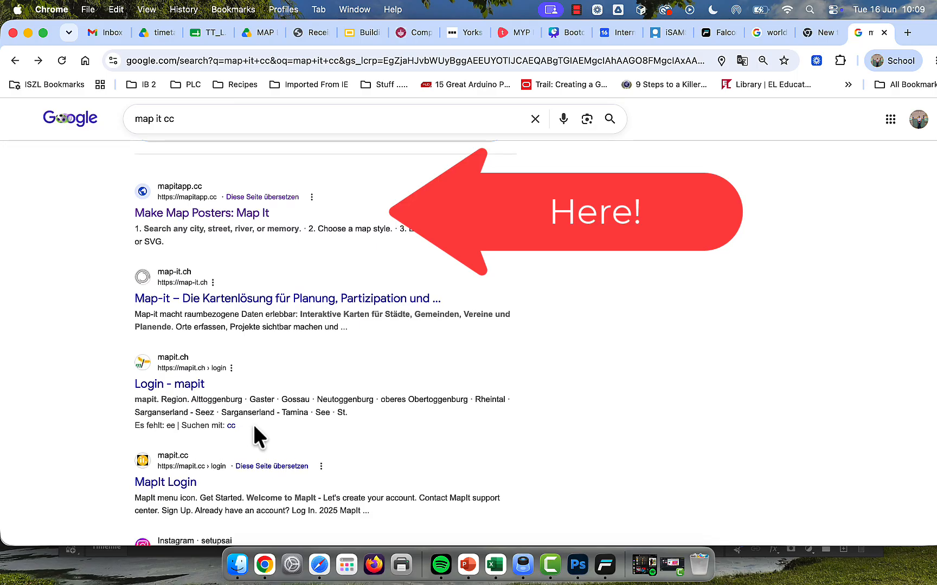
pyautogui.click(216, 216)
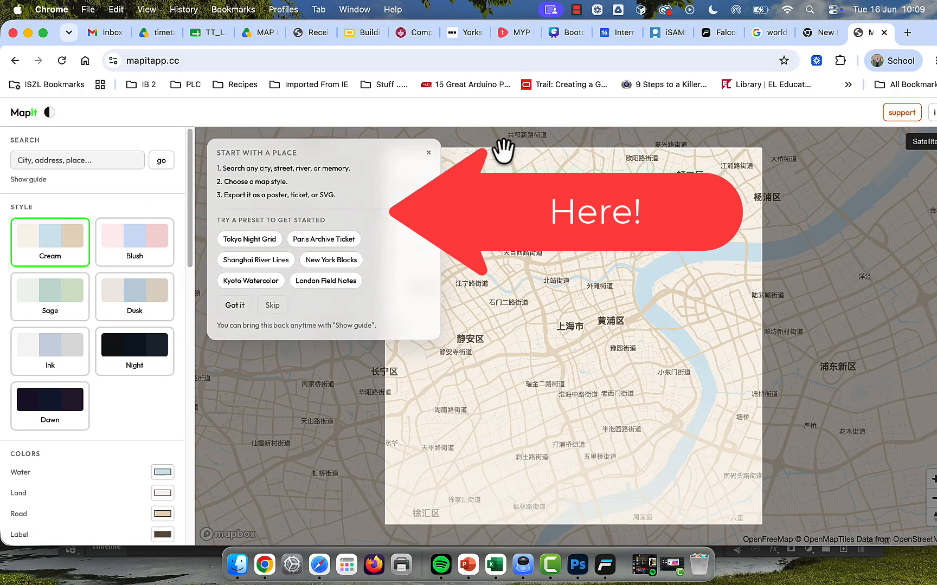
pyautogui.scroll(1, 481, 148)
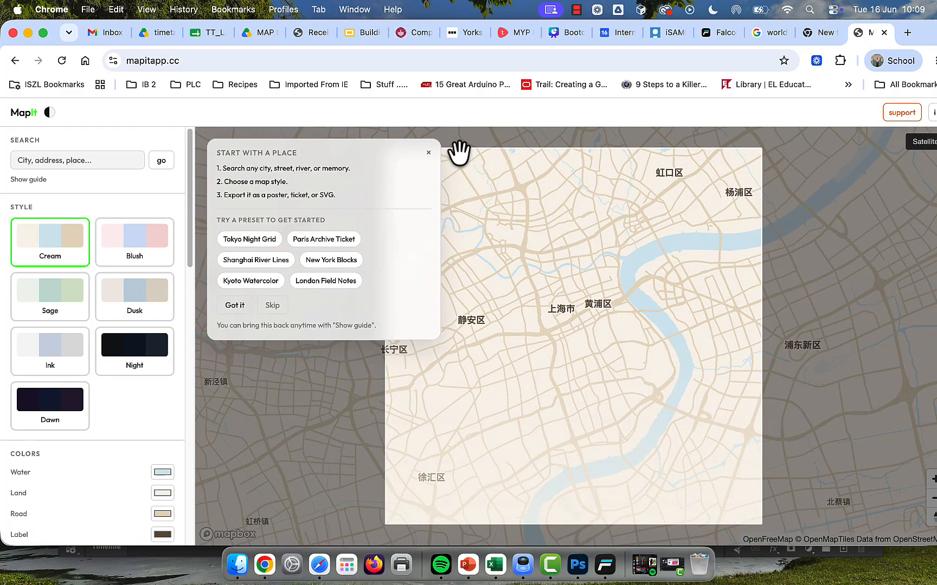
pyautogui.click(425, 152)
# Step: Search for Hergiswil and load Hergiswil (NW) as the map location
pyautogui.click(82, 159)
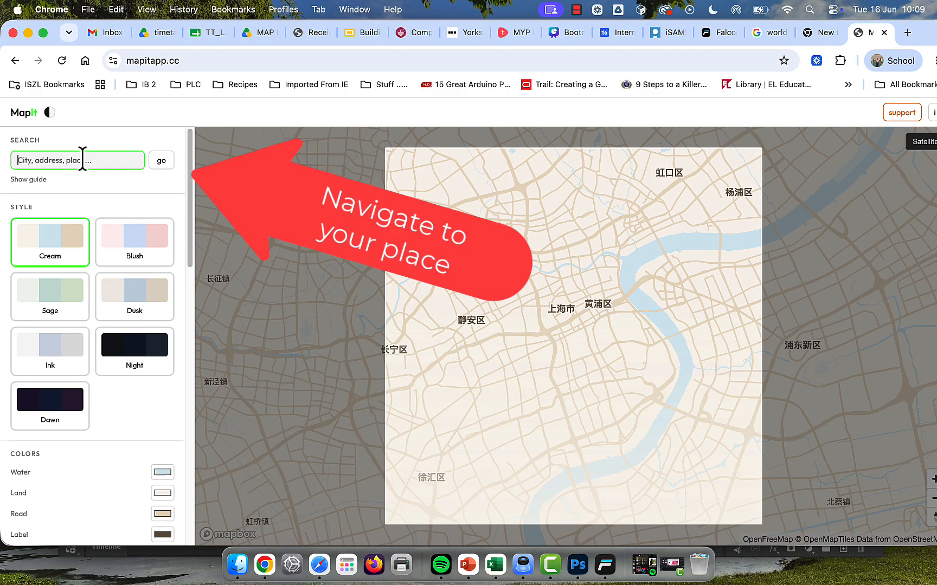
pyautogui.write('hergiswil')
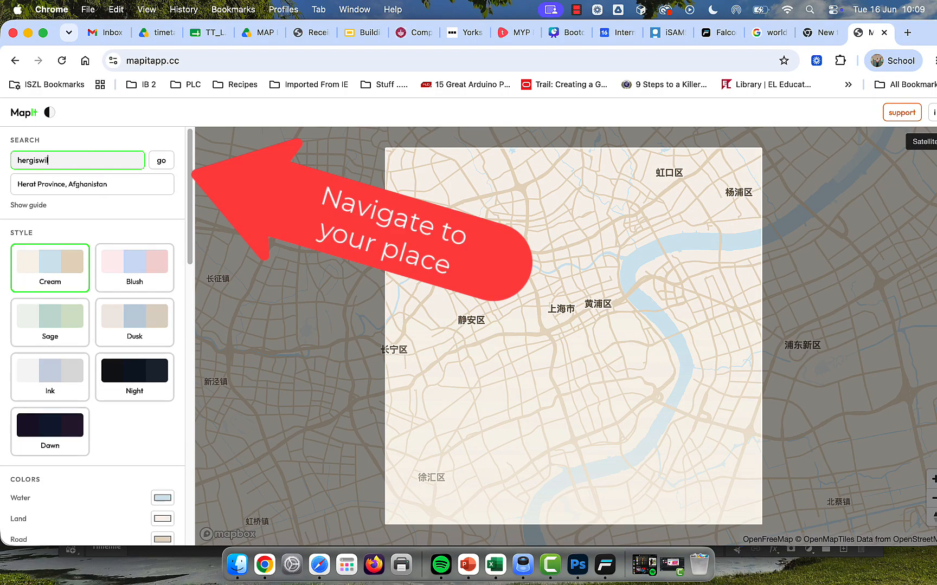
pyautogui.click(103, 193)
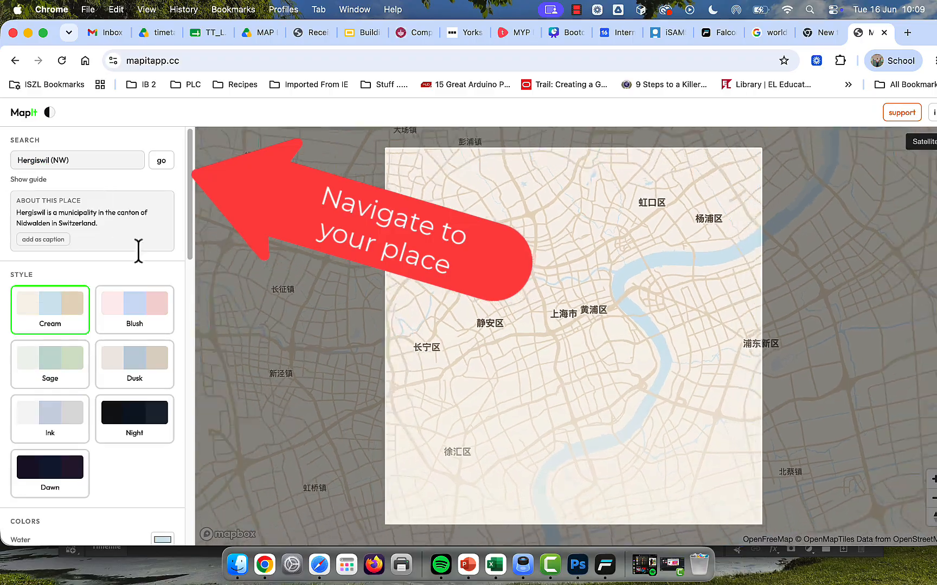
# Step: Zoom and reposition the map so Hergiswil's built-up lakeshore, the lake and the road junction south of town fill the square frame
pyautogui.scroll(-3, 128, 450)
pyautogui.scroll(-2, 129, 452)
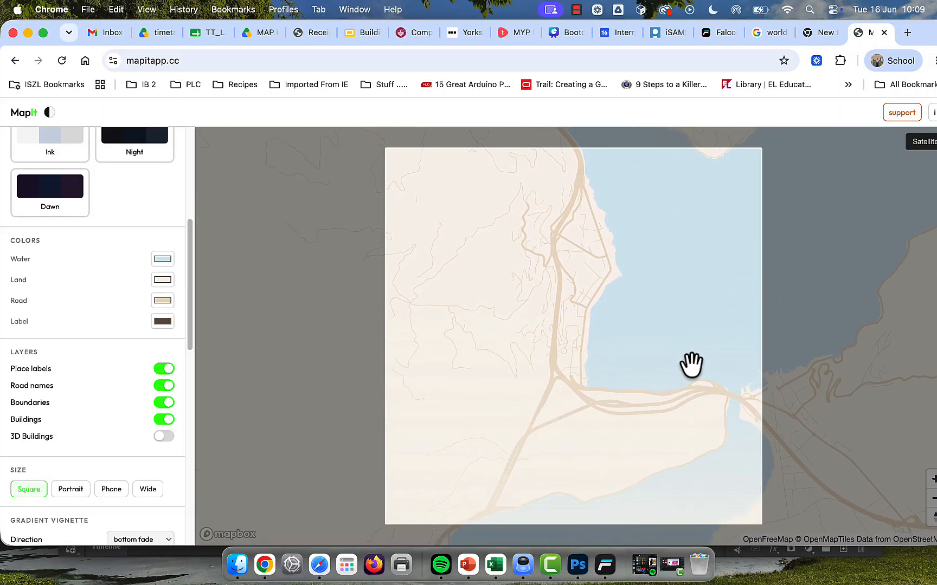
pyautogui.moveTo(692, 370); pyautogui.dragTo(617, 418)
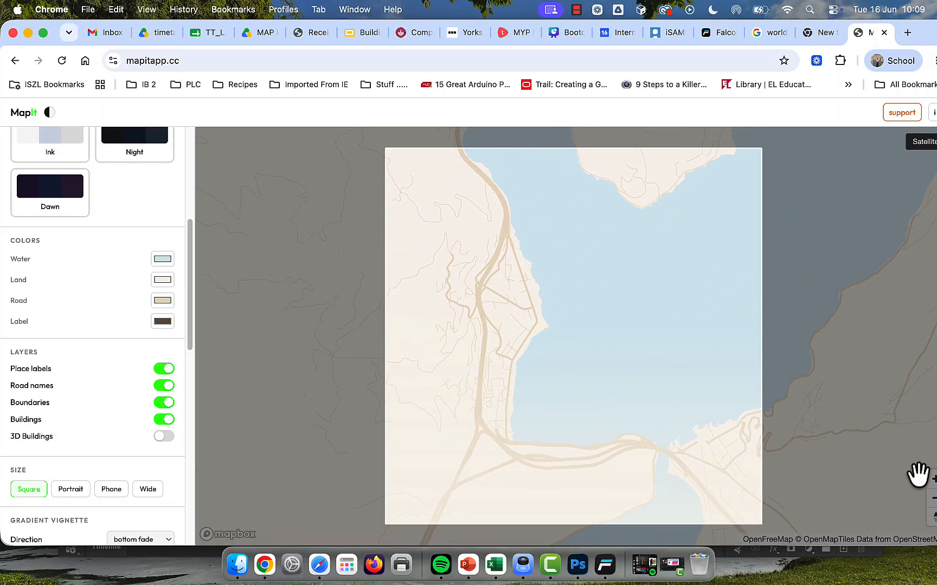
pyautogui.moveTo(927, 491); pyautogui.dragTo(787, 308)
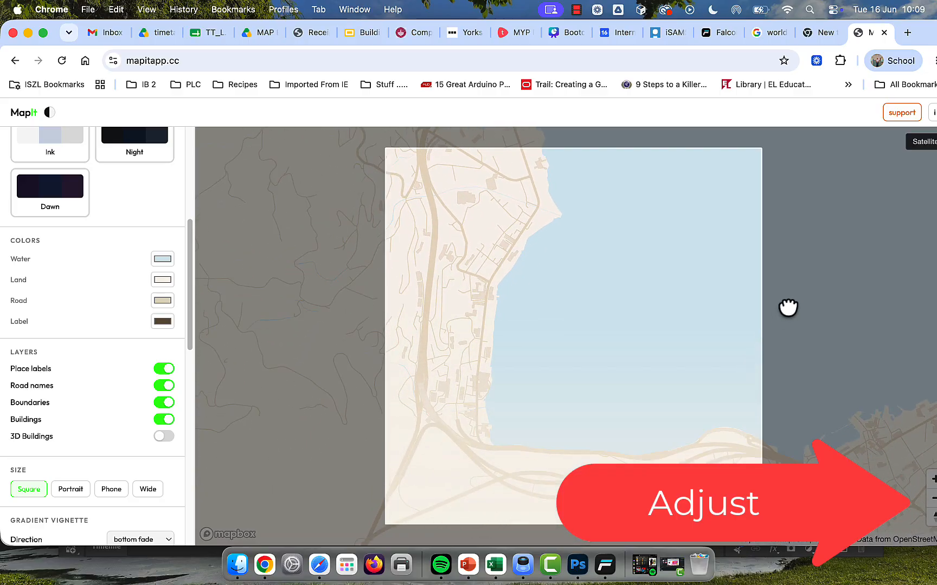
pyautogui.click(933, 502)
pyautogui.moveTo(762, 436); pyautogui.dragTo(701, 489)
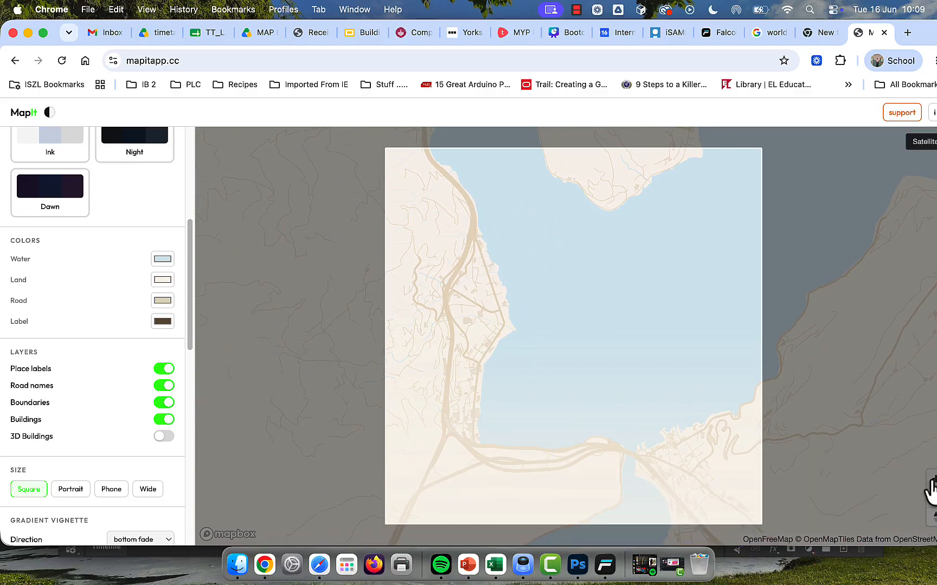
pyautogui.click(933, 480)
pyautogui.moveTo(680, 435); pyautogui.dragTo(803, 303)
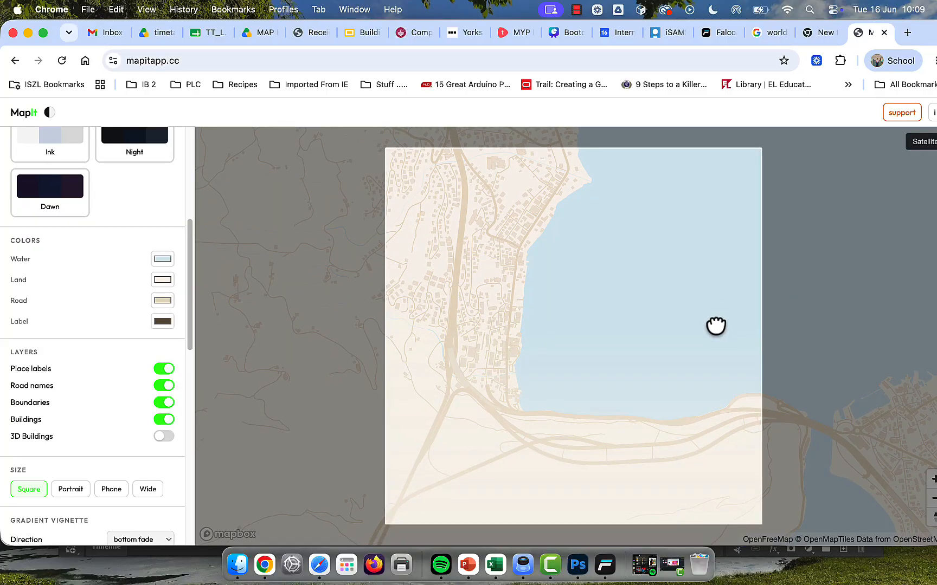
pyautogui.moveTo(716, 326); pyautogui.dragTo(739, 372)
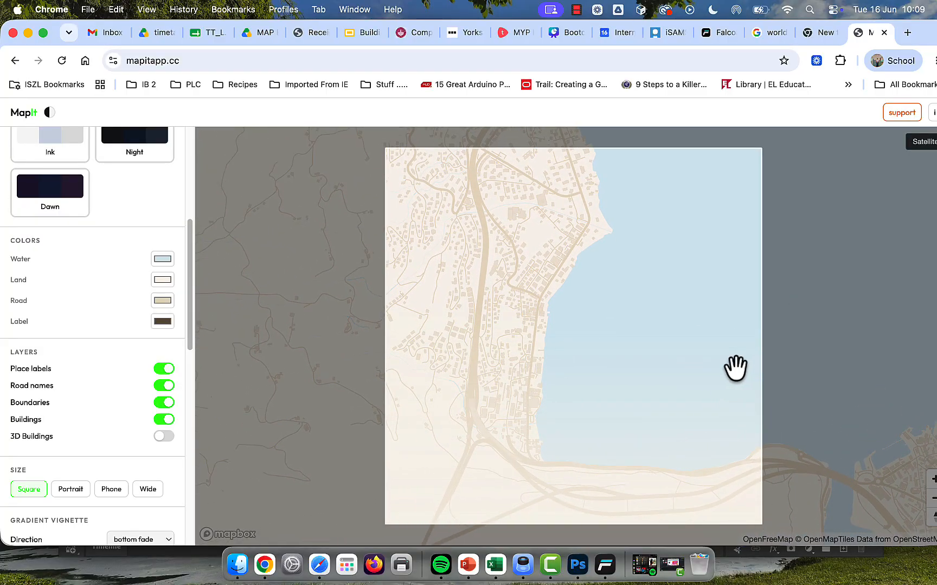
# Step: Set the map's water colour to white
pyautogui.click(162, 260)
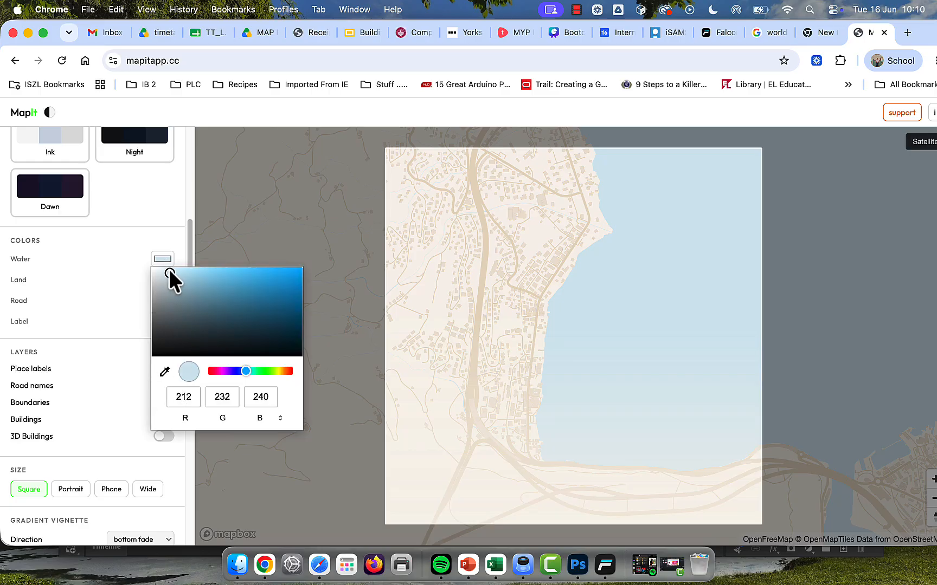
pyautogui.moveTo(158, 272); pyautogui.dragTo(107, 259)
pyautogui.click(67, 294)
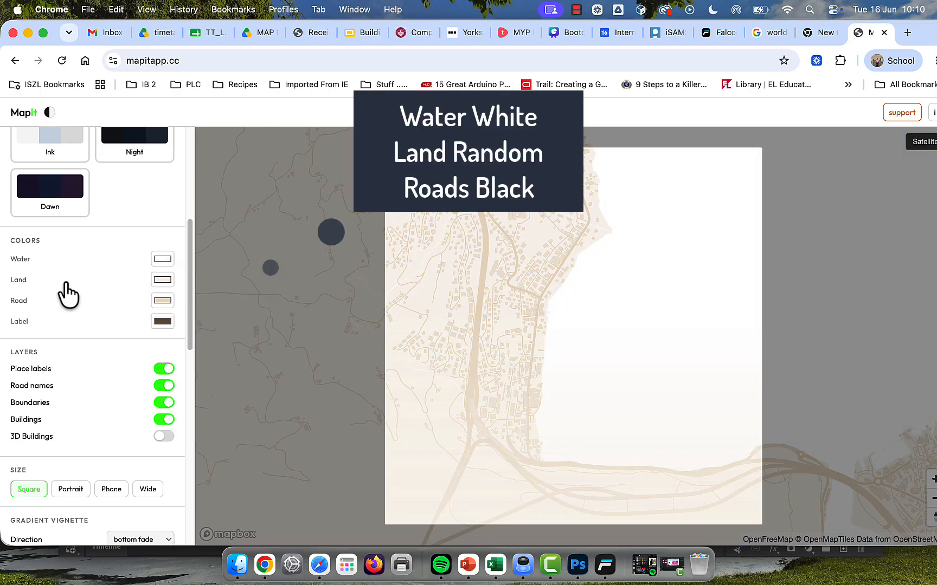
# Step: Change the map's land colour to a dark red that contrasts strongly with the water and roads
pyautogui.click(161, 280)
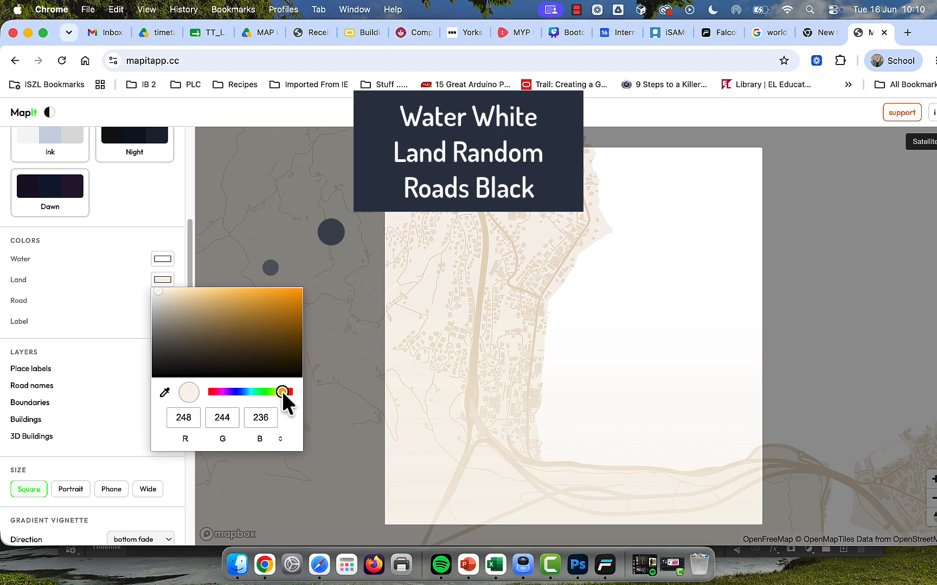
pyautogui.moveTo(282, 394); pyautogui.dragTo(286, 394)
pyautogui.click(292, 326)
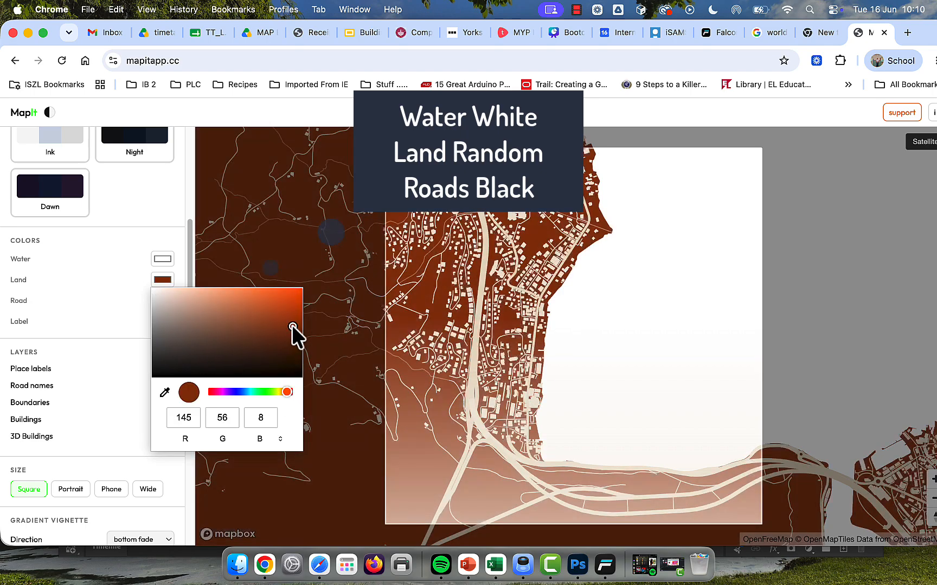
pyautogui.moveTo(310, 326); pyautogui.dragTo(298, 353)
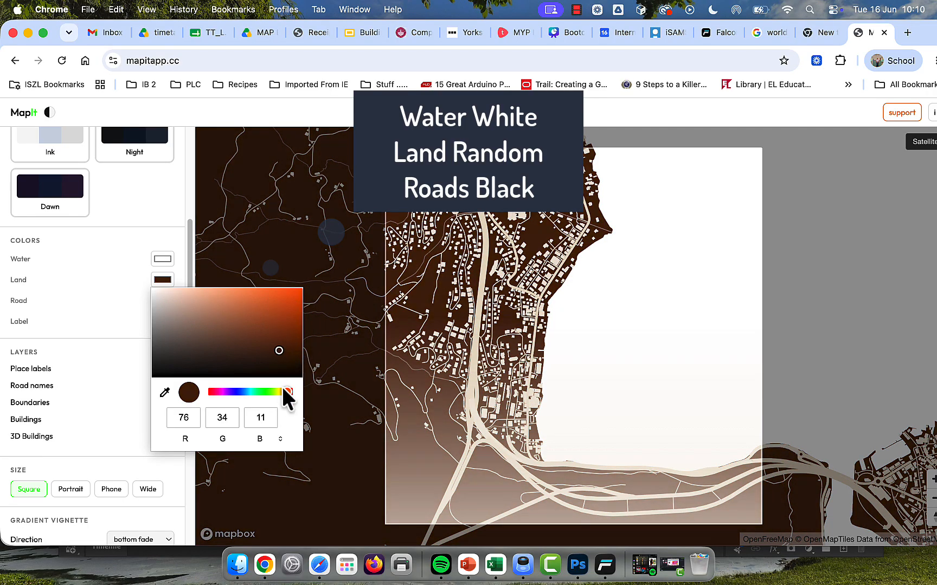
pyautogui.moveTo(283, 389); pyautogui.dragTo(172, 390)
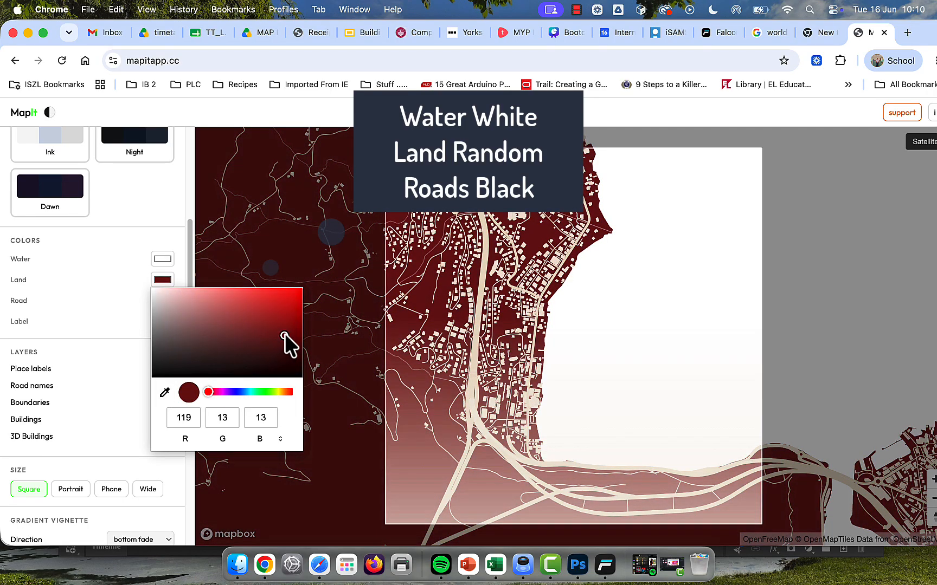
pyautogui.click(95, 314)
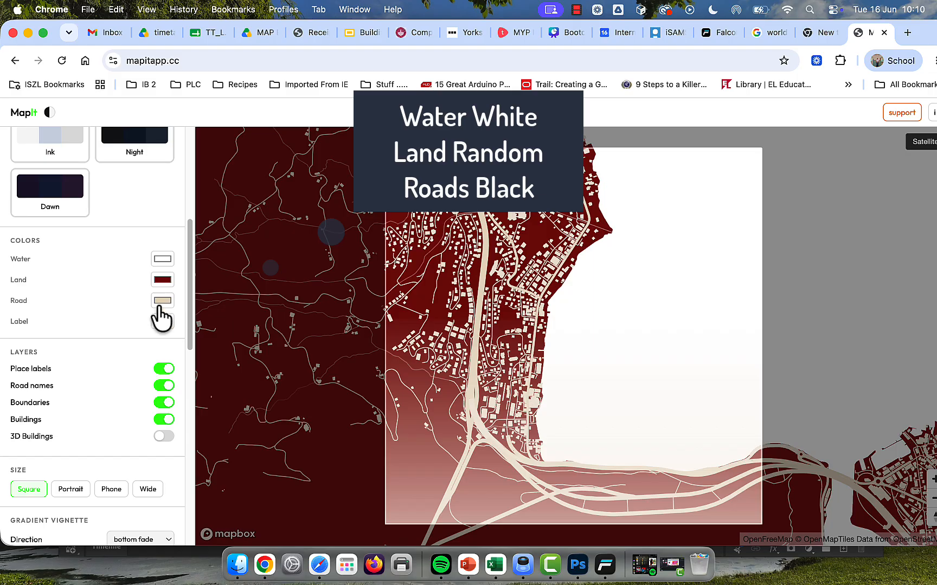
# Step: Set the map's road colour to black and leave the label colour as it is
pyautogui.click(162, 301)
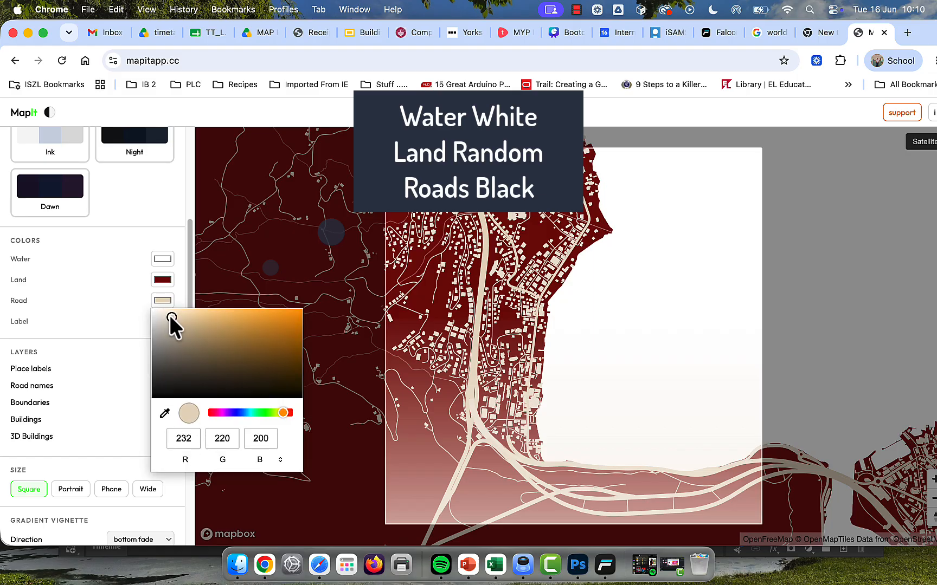
pyautogui.moveTo(171, 318); pyautogui.dragTo(131, 450)
pyautogui.click(100, 305)
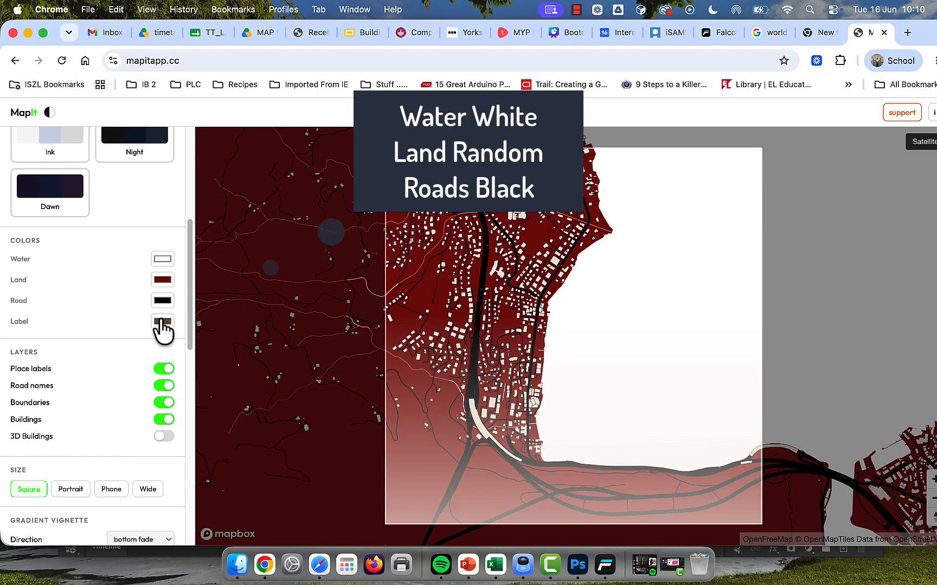
pyautogui.click(159, 321)
pyautogui.click(92, 388)
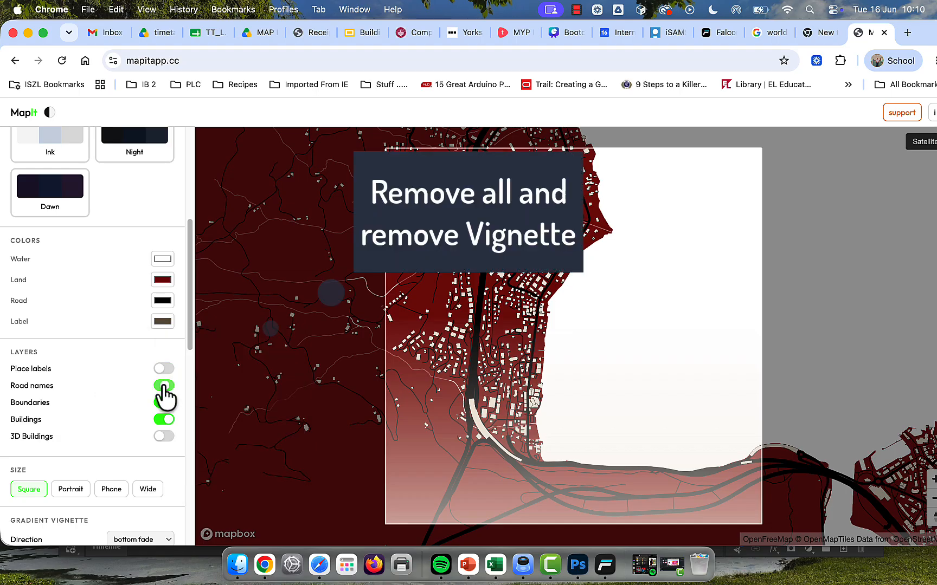
# Step: Turn off the place labels, road names, boundaries and buildings layers, and set the gradient vignette direction to off
pyautogui.click(163, 420)
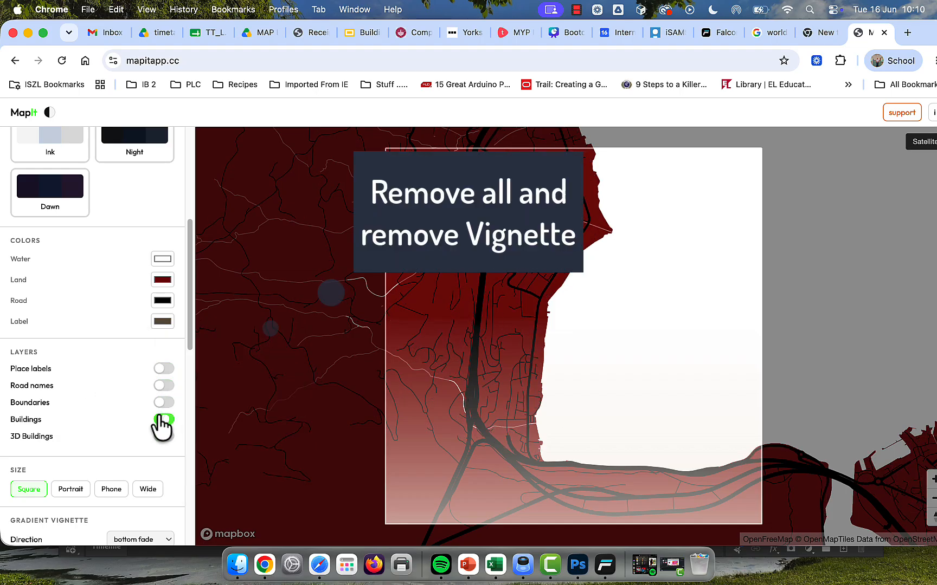
pyautogui.moveTo(433, 336); pyautogui.dragTo(434, 355)
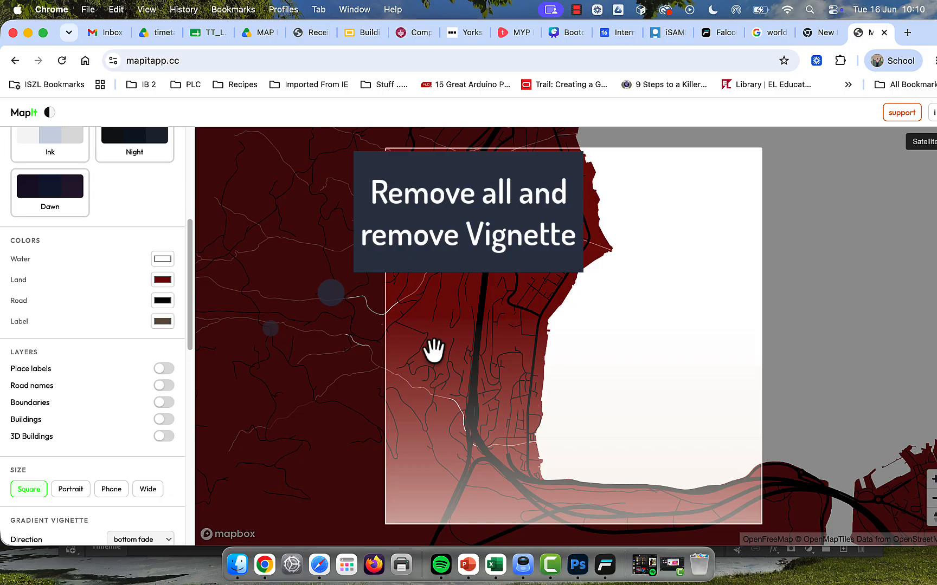
pyautogui.scroll(-4, 106, 414)
pyautogui.click(161, 445)
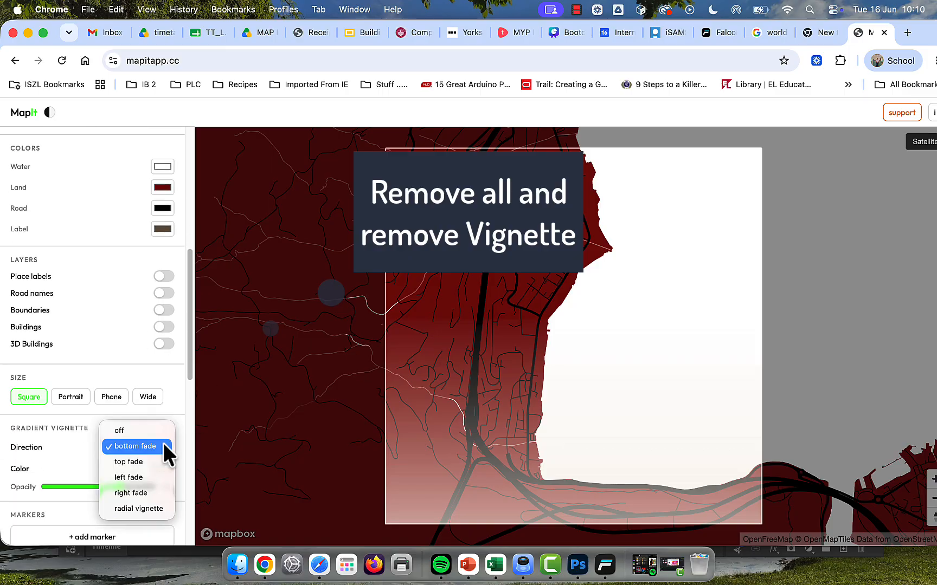
pyautogui.click(132, 430)
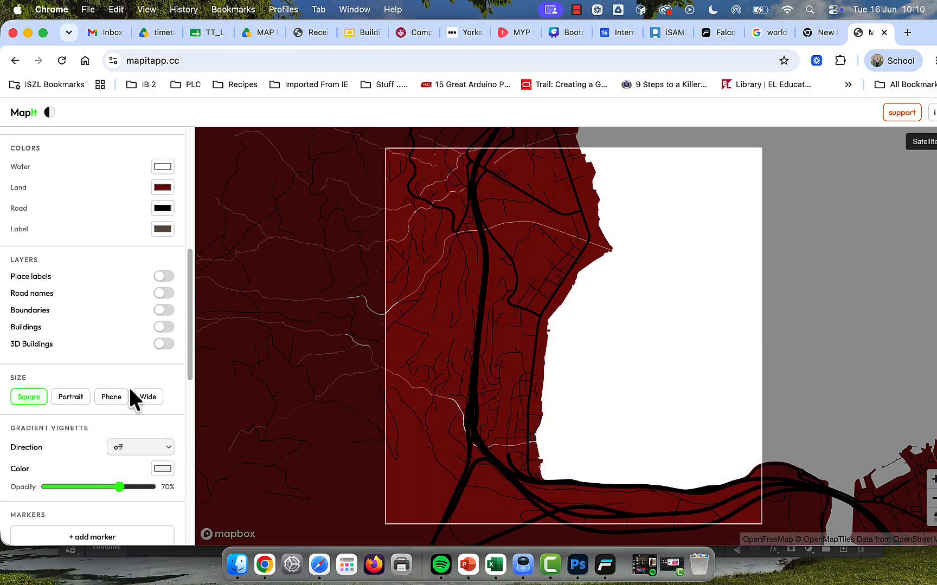
# Step: Export the map as a PNG at 2x size and save it as HWe.png in Documents
pyautogui.scroll(-5, 123, 412)
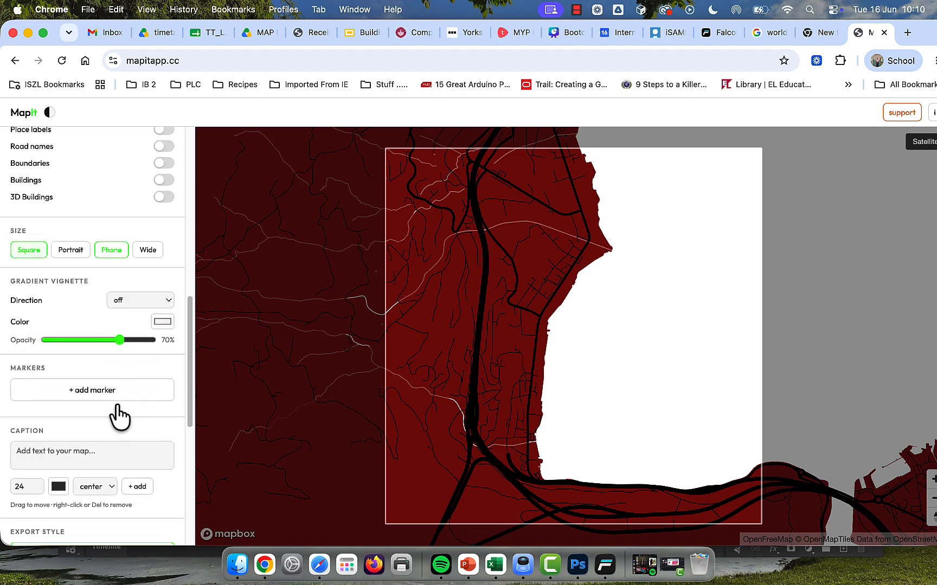
pyautogui.scroll(-10, 117, 408)
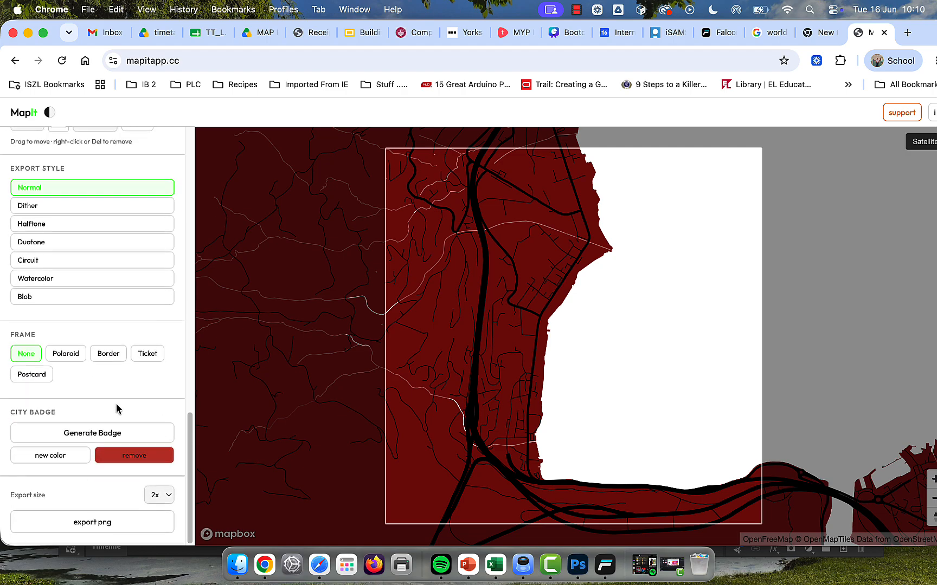
pyautogui.click(95, 524)
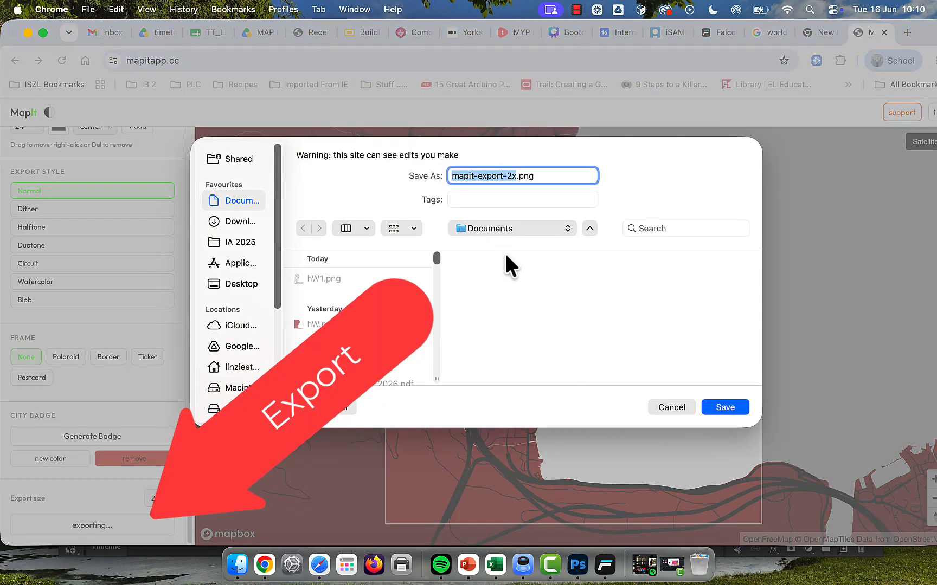
pyautogui.write('HW')
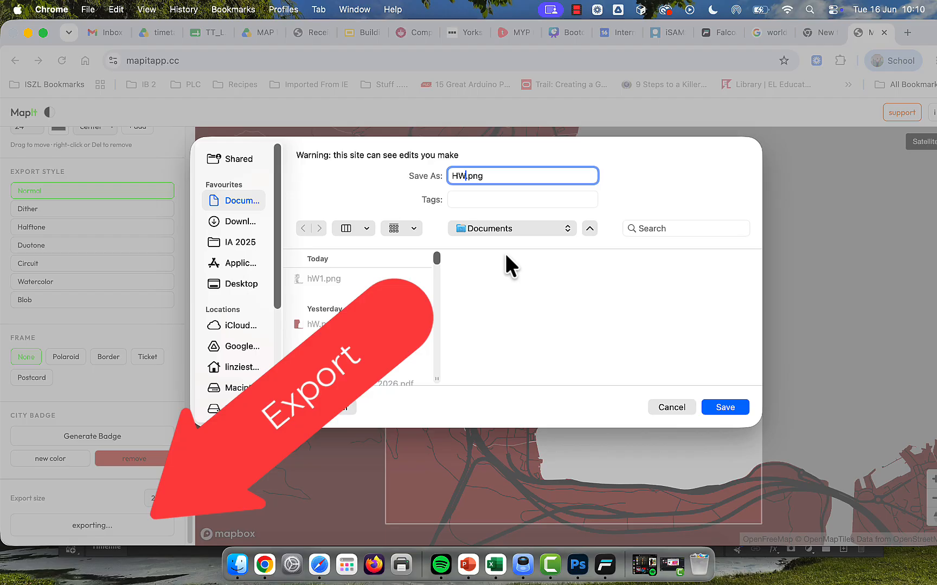
pyautogui.write('e')
pyautogui.press('Return')
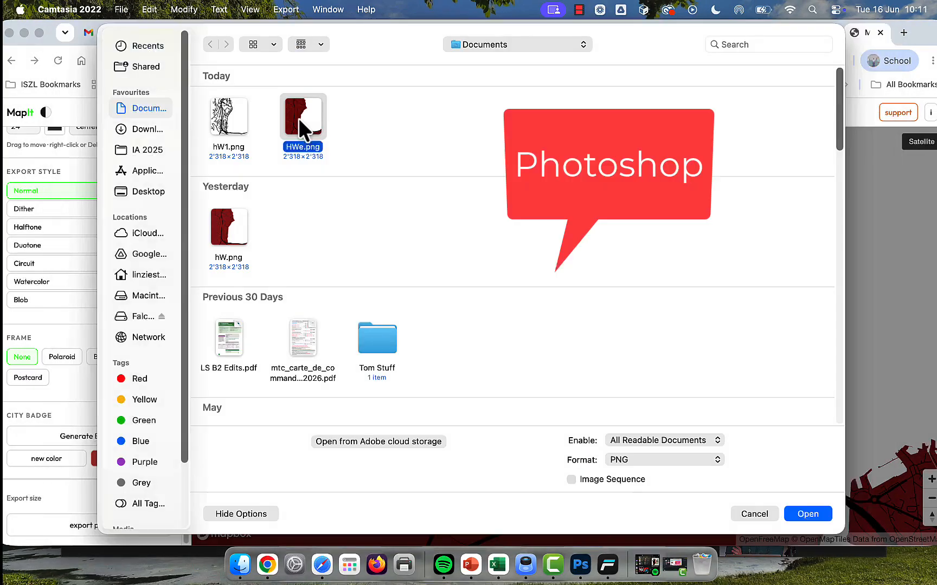
# Step: Switch to Photoshop and open HWe.png from the Documents folder
pyautogui.click(300, 121)
pyautogui.click(793, 512)
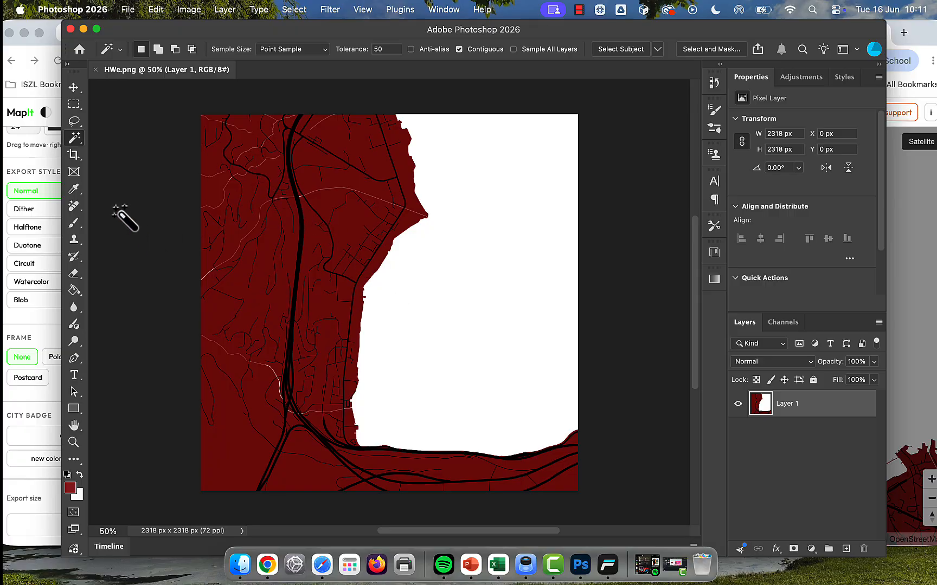
# Step: Select the map's dark red land background with Color Range, delete it to leave transparency, and deselect
pyautogui.click(75, 188)
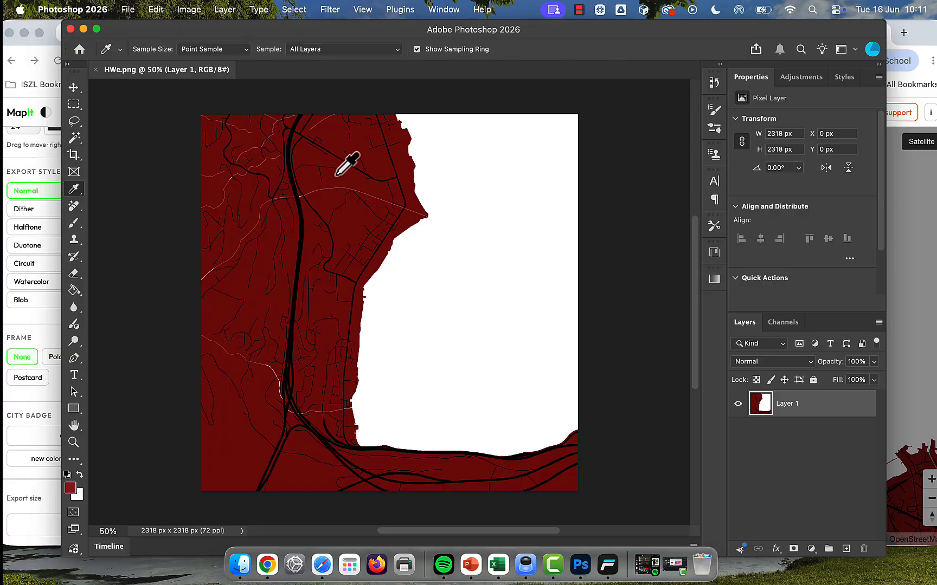
pyautogui.click(294, 9)
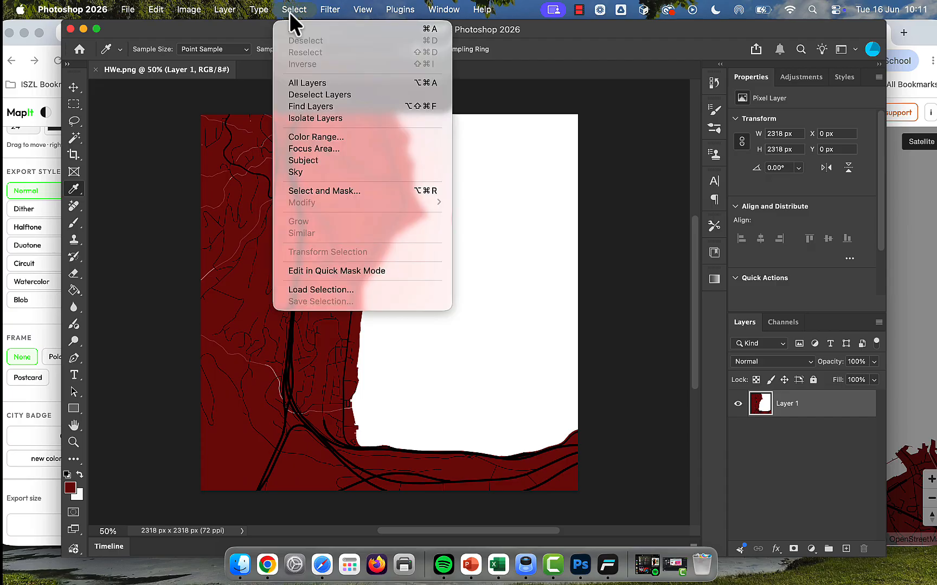
pyautogui.click(328, 138)
pyautogui.click(310, 158)
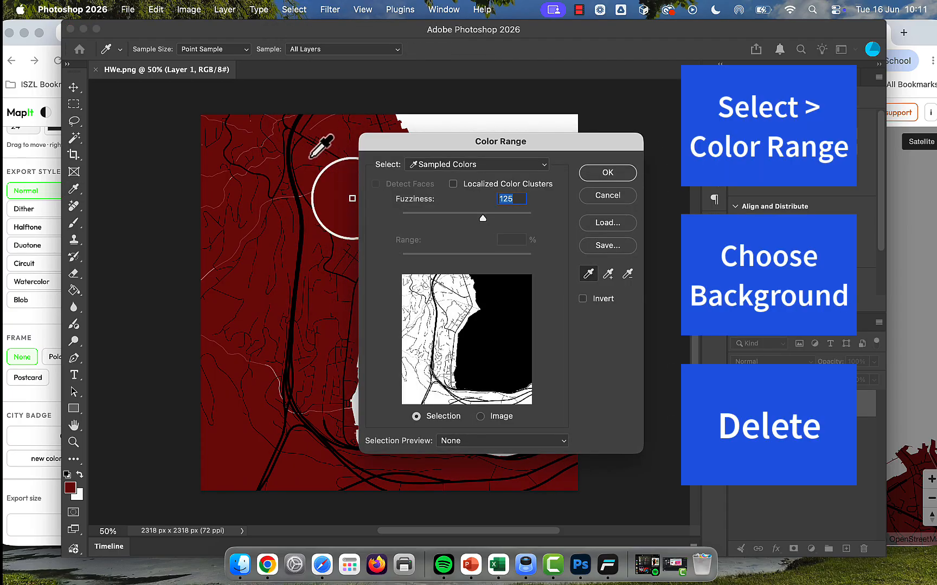
pyautogui.click(585, 178)
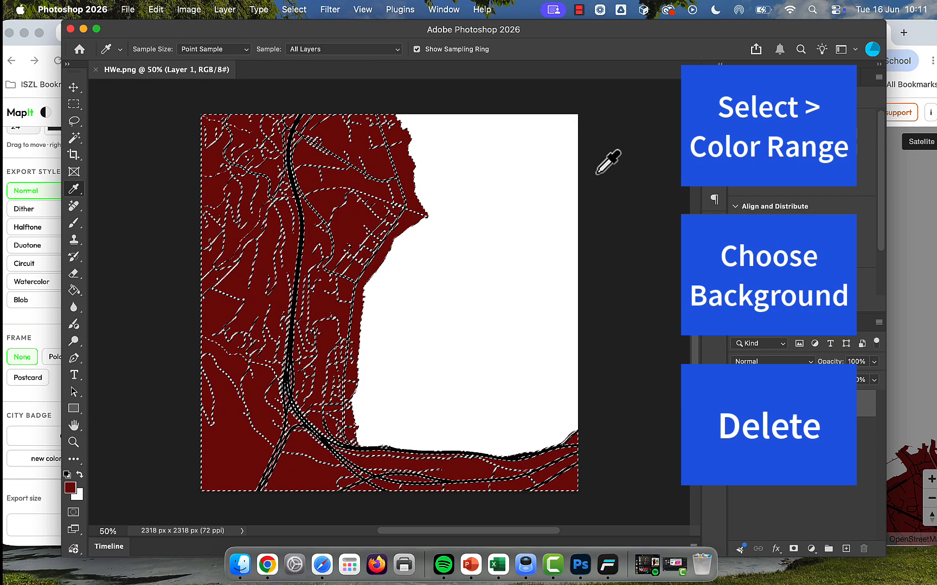
pyautogui.press('Delete')
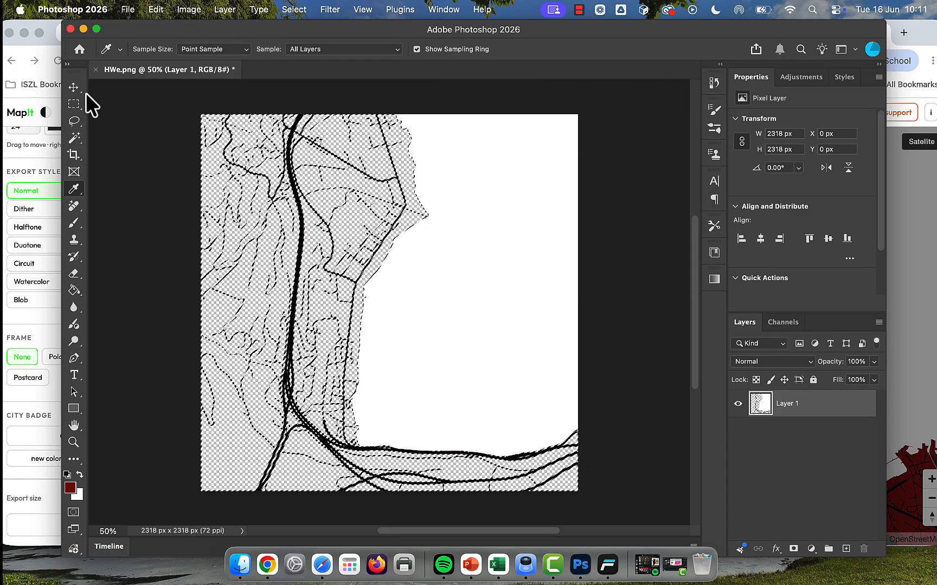
pyautogui.press('super+d')
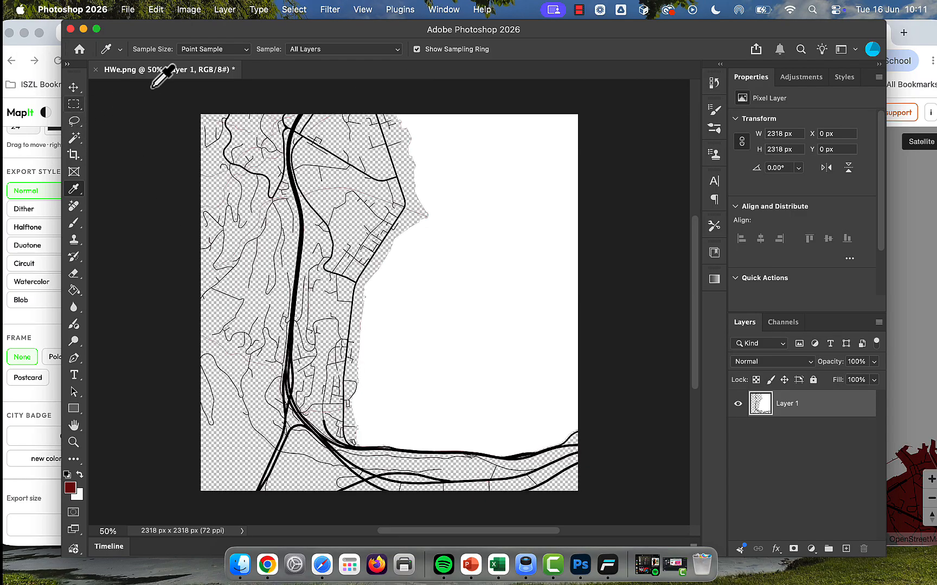
# Step: Select the map's black roads with Color Range by sampling the black of the main road
pyautogui.click(295, 9)
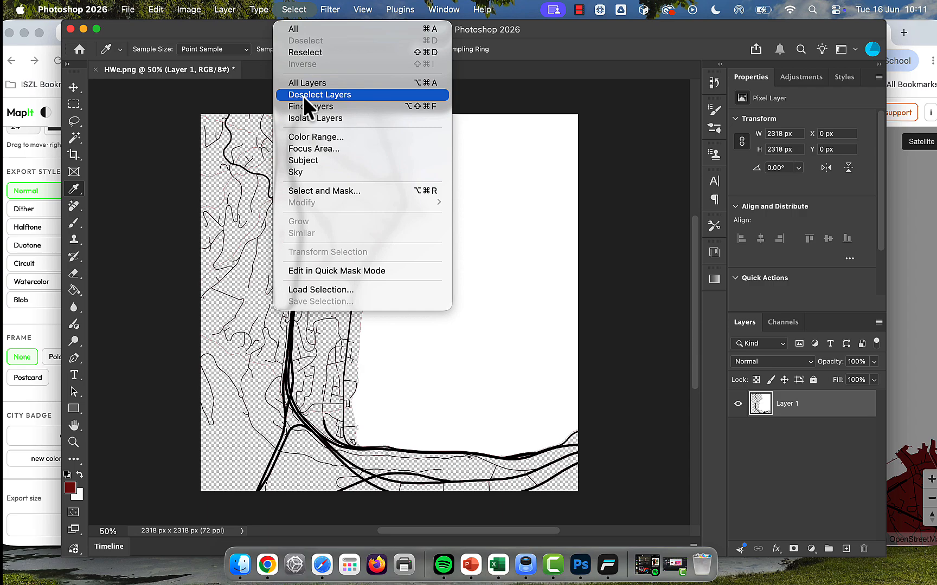
pyautogui.click(309, 132)
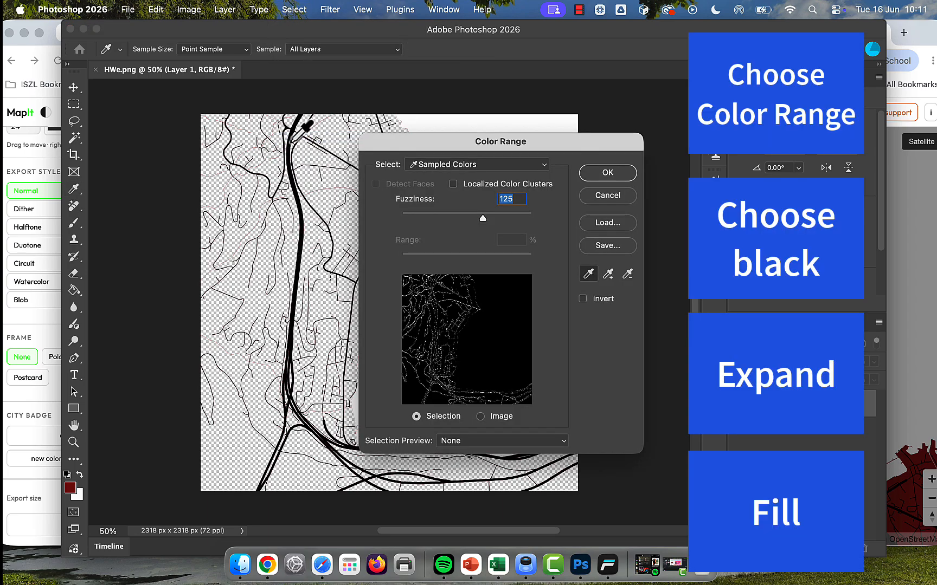
pyautogui.click(293, 137)
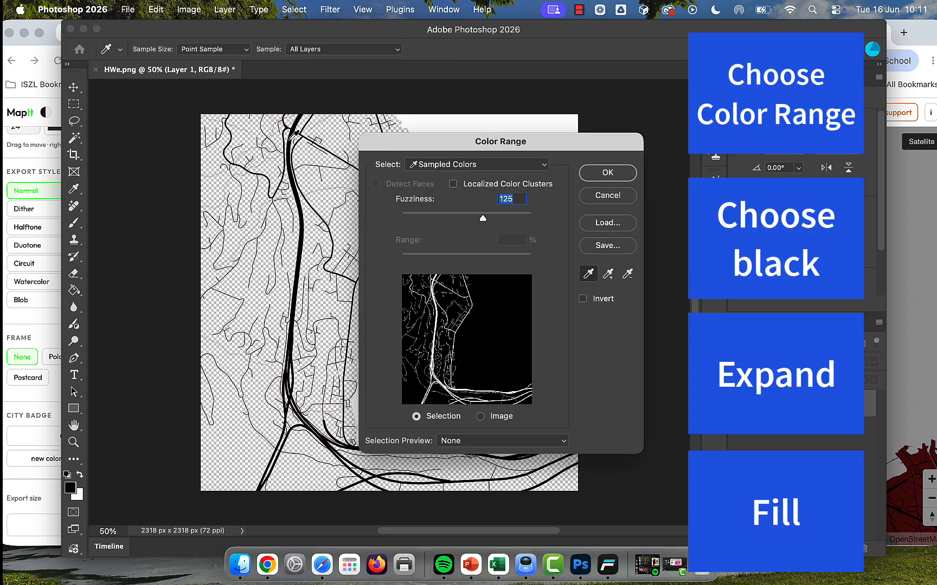
pyautogui.click(590, 177)
# Step: Expand the road selection by 15 pixels
pyautogui.click(297, 9)
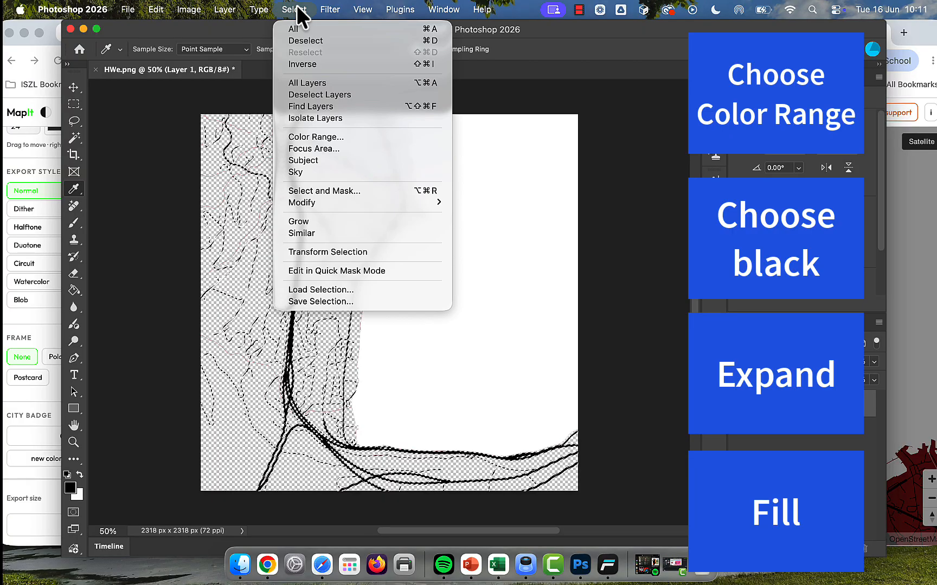
pyautogui.moveTo(322, 201)
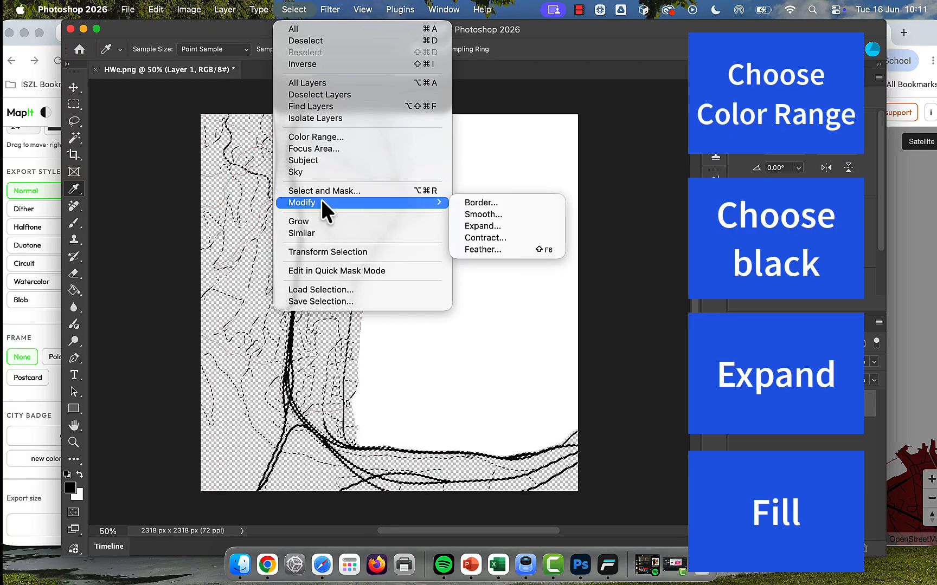
pyautogui.click(499, 224)
pyautogui.click(453, 286)
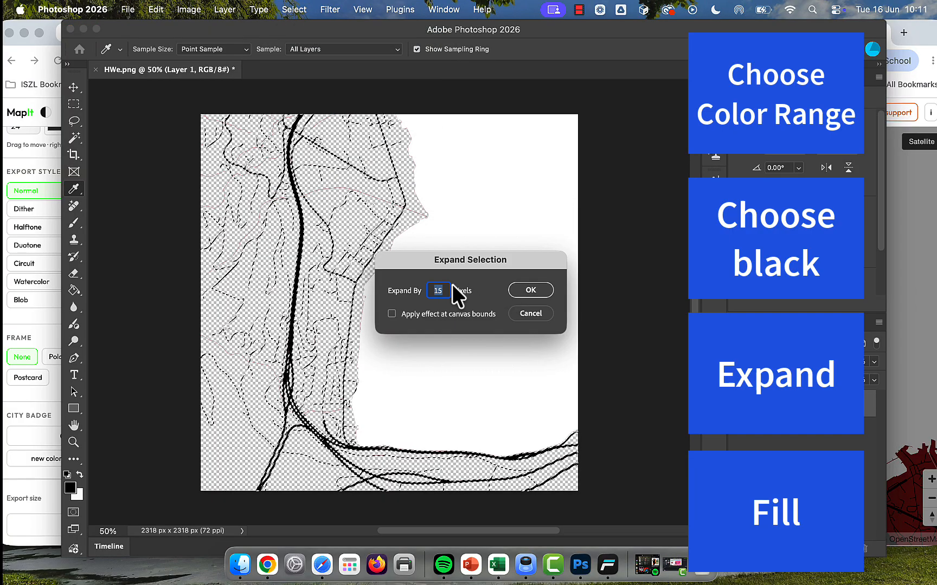
pyautogui.click(523, 289)
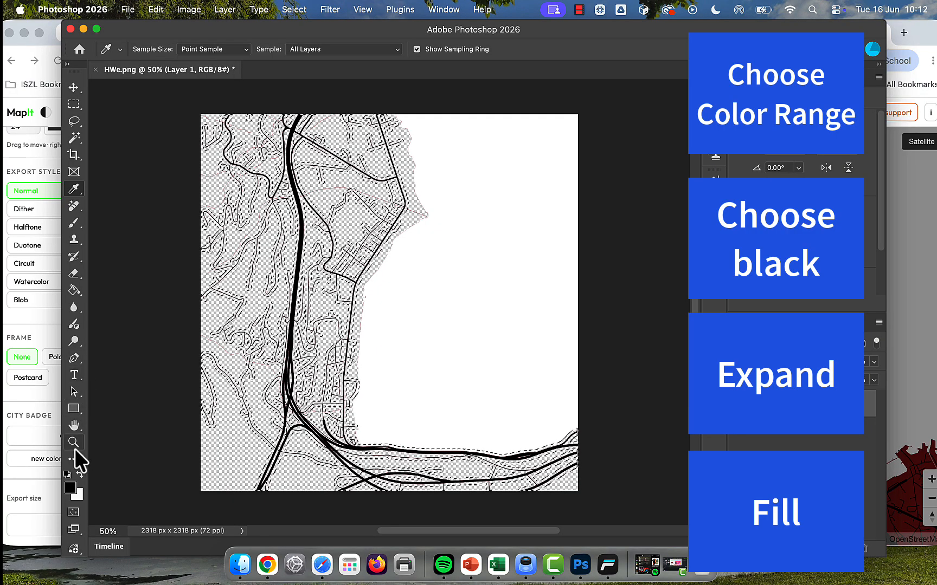
# Step: Fill the expanded road selection with black (000000) across the whole map using the Paint Bucket, and deselect
pyautogui.click(71, 487)
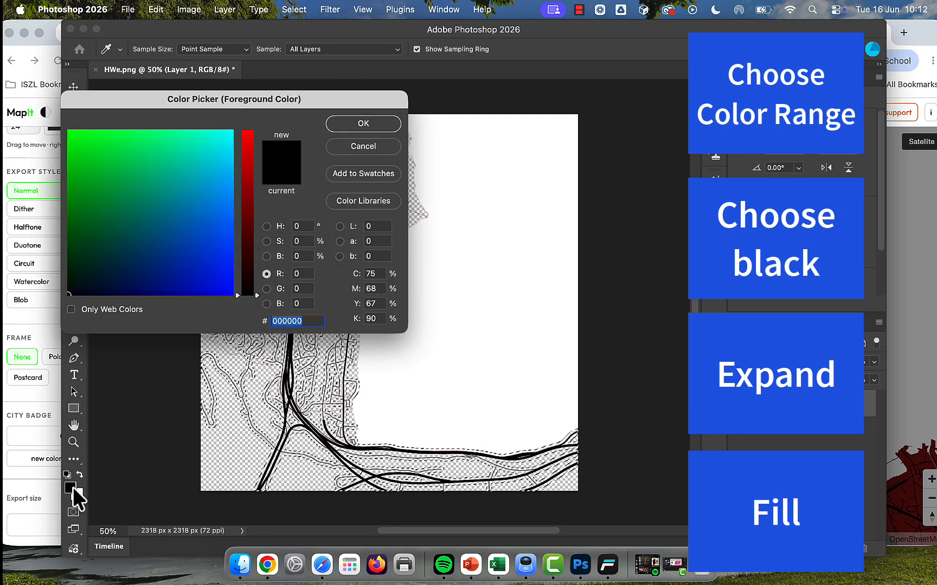
pyautogui.click(360, 123)
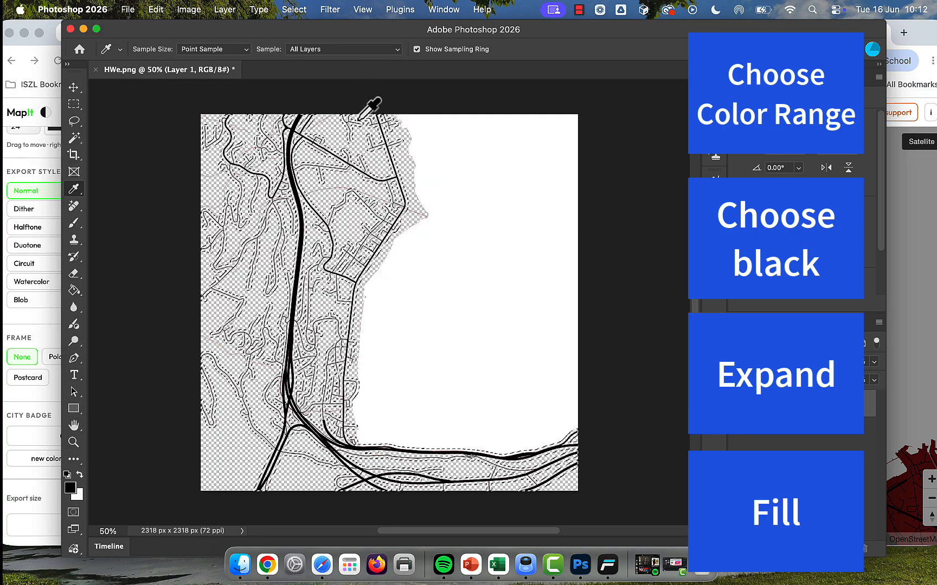
pyautogui.click(74, 292)
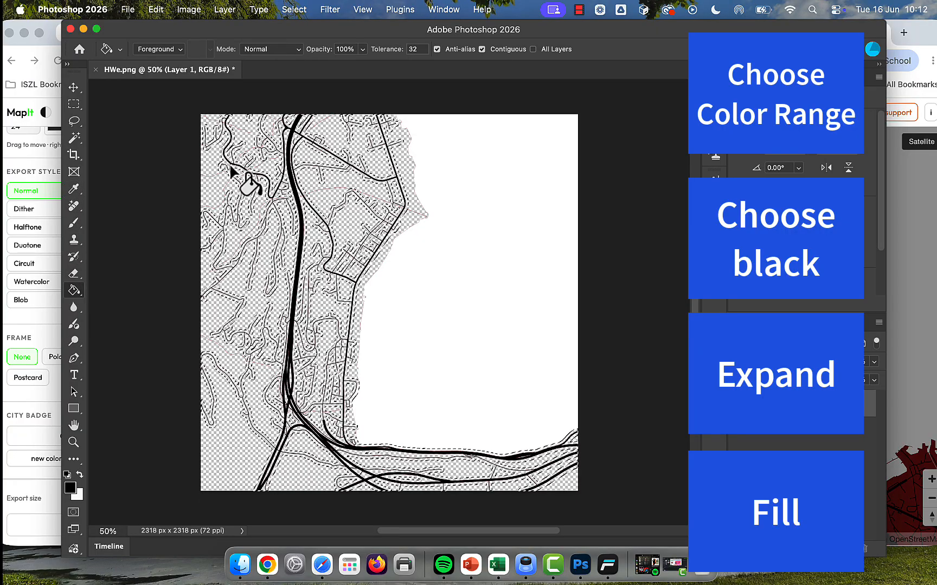
pyautogui.click(229, 167)
pyautogui.click(243, 149)
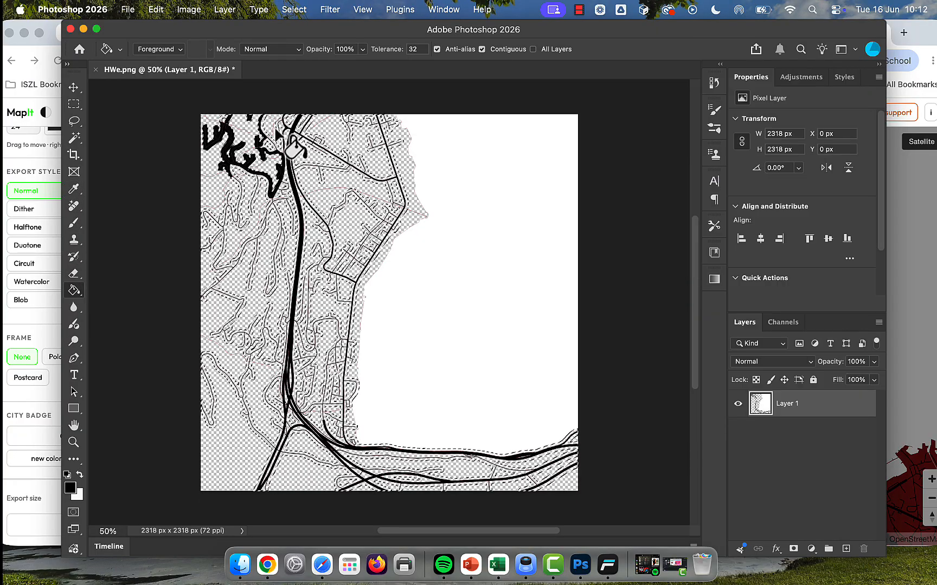
pyautogui.click(265, 129)
pyautogui.click(221, 231)
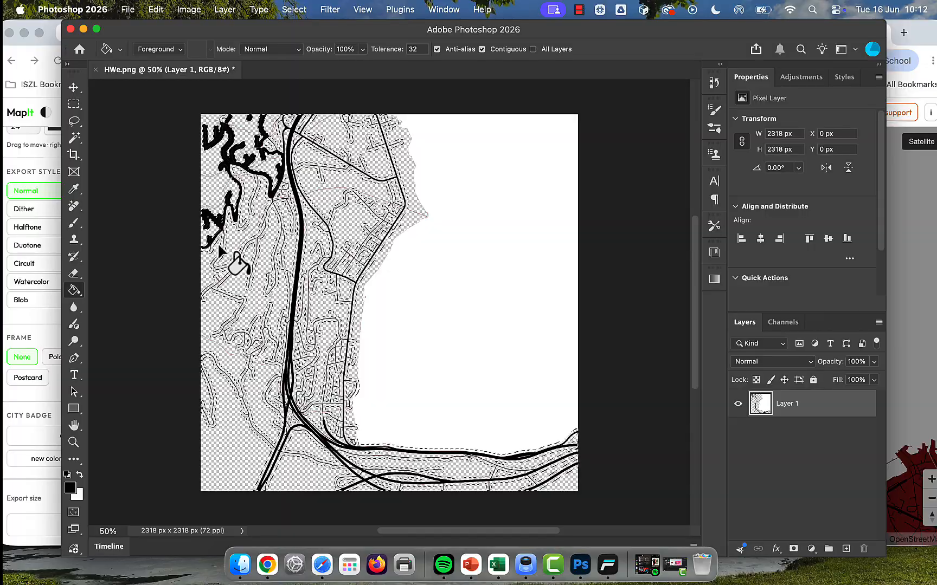
pyautogui.click(220, 250)
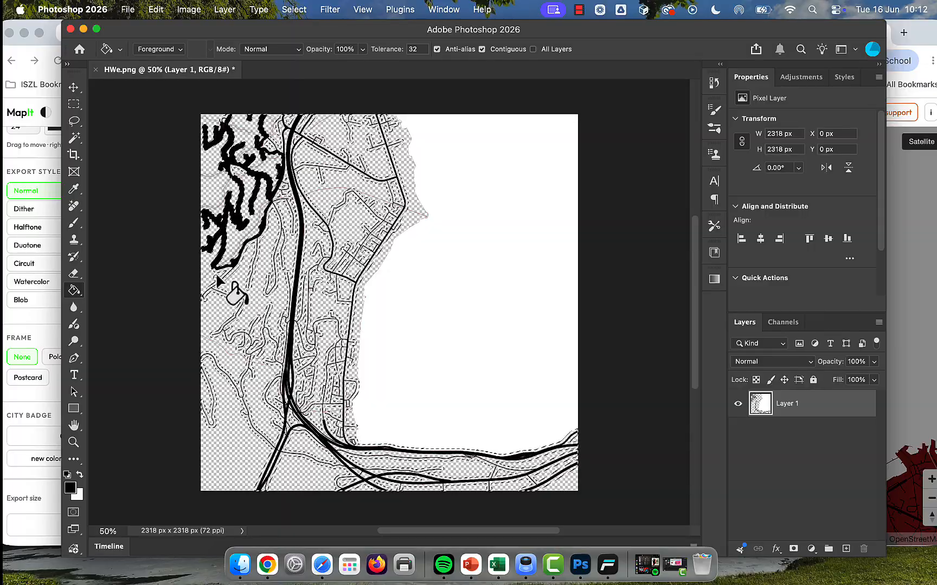
pyautogui.click(218, 288)
pyautogui.click(253, 266)
pyautogui.click(284, 199)
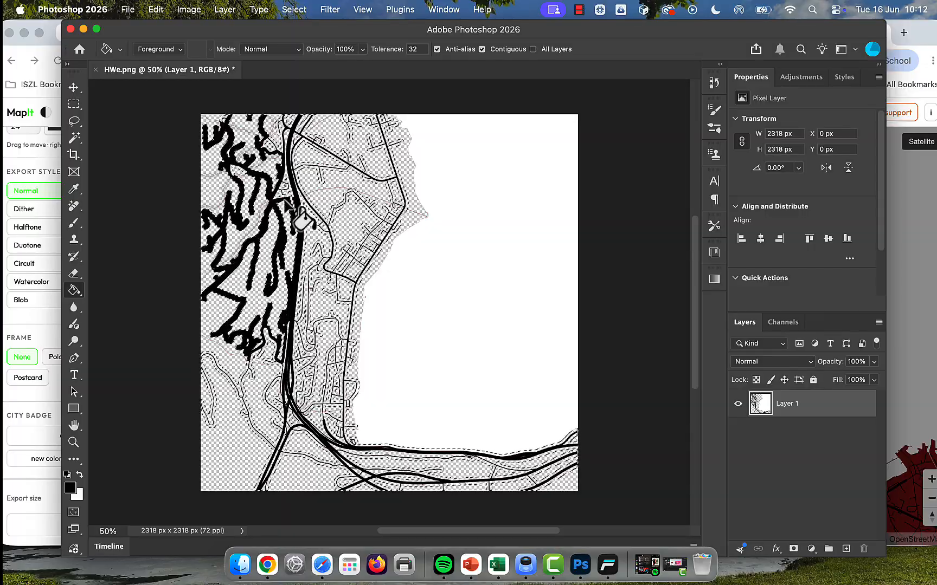
pyautogui.click(284, 129)
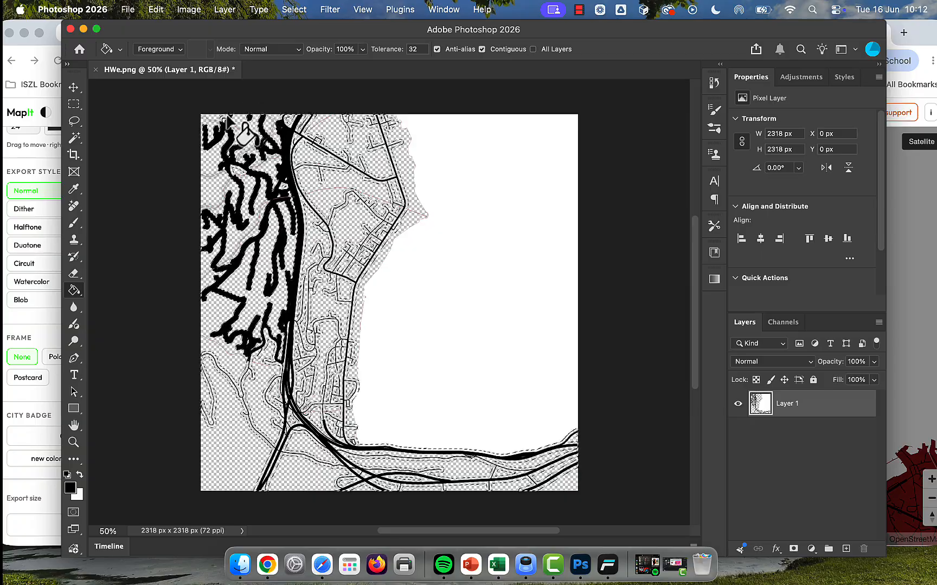
pyautogui.click(292, 161)
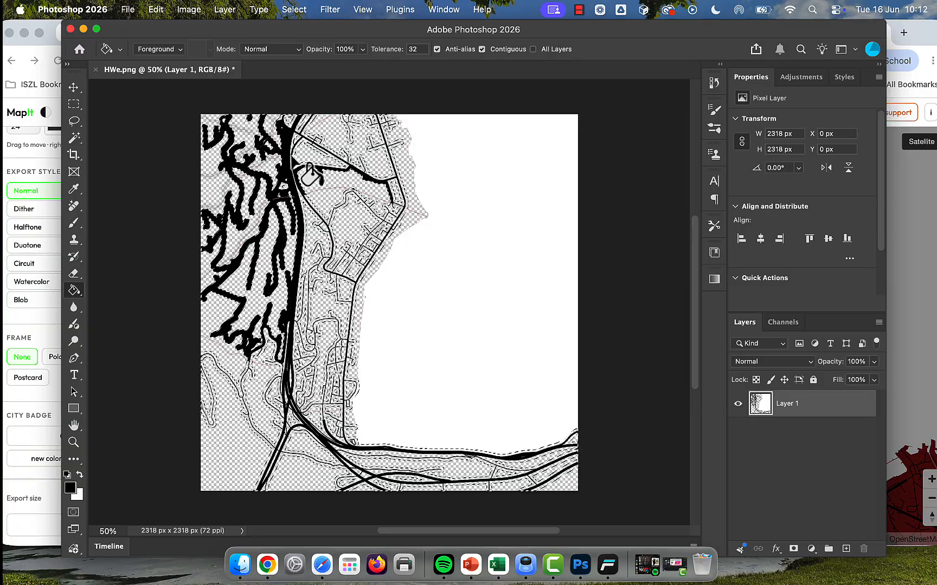
pyautogui.click(296, 172)
pyautogui.click(314, 140)
pyautogui.click(389, 143)
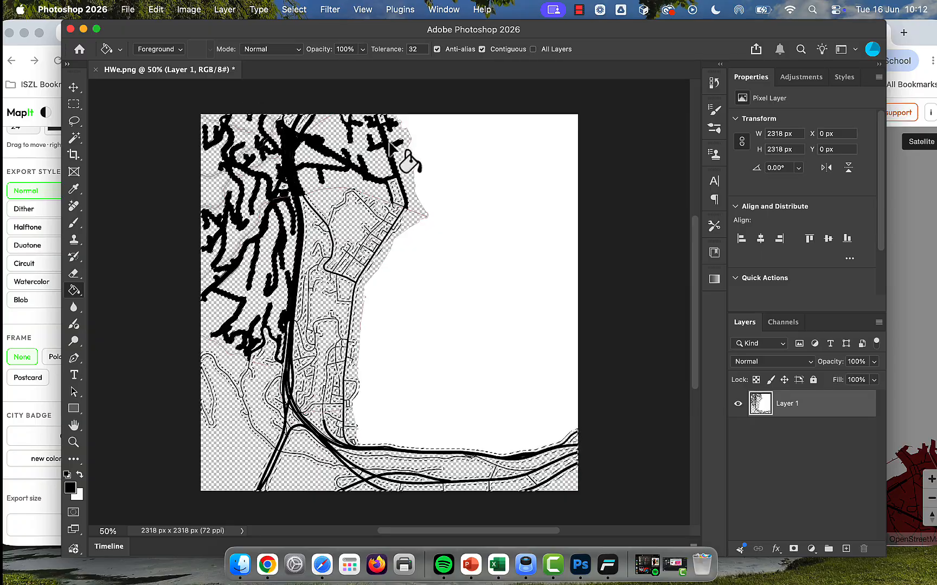
pyautogui.click(337, 207)
pyautogui.click(314, 217)
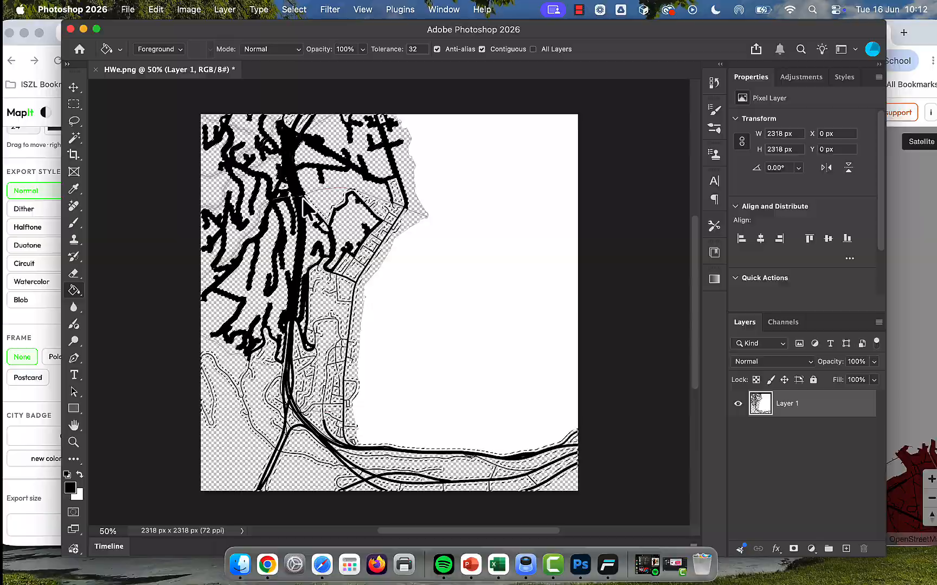
pyautogui.click(315, 275)
pyautogui.click(361, 252)
pyautogui.click(374, 205)
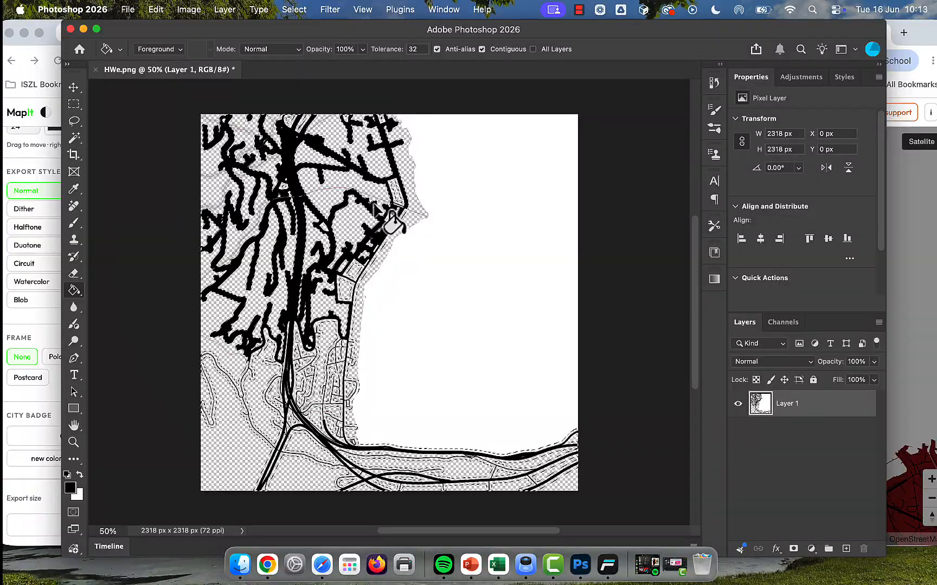
pyautogui.click(391, 203)
pyautogui.click(356, 287)
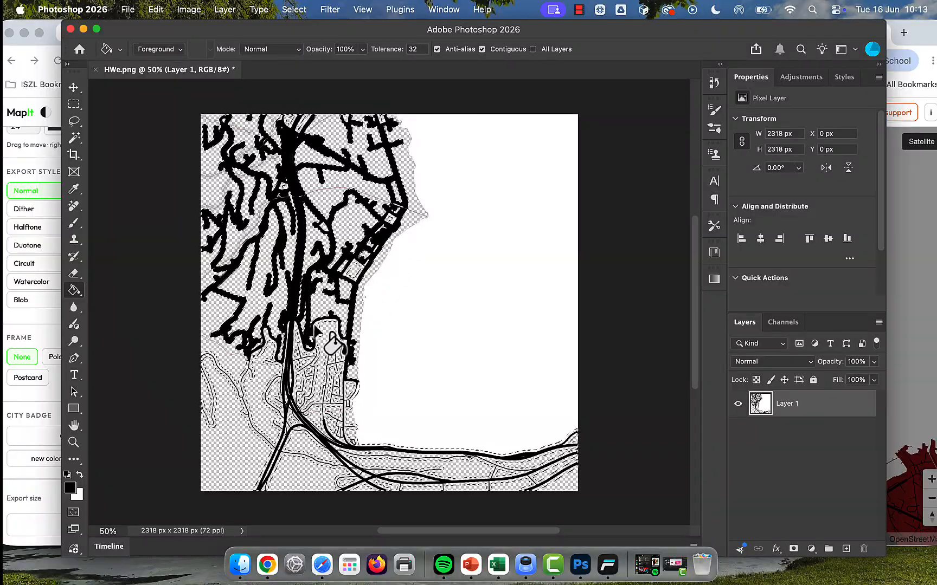
pyautogui.click(311, 352)
pyautogui.click(249, 388)
pyautogui.click(209, 415)
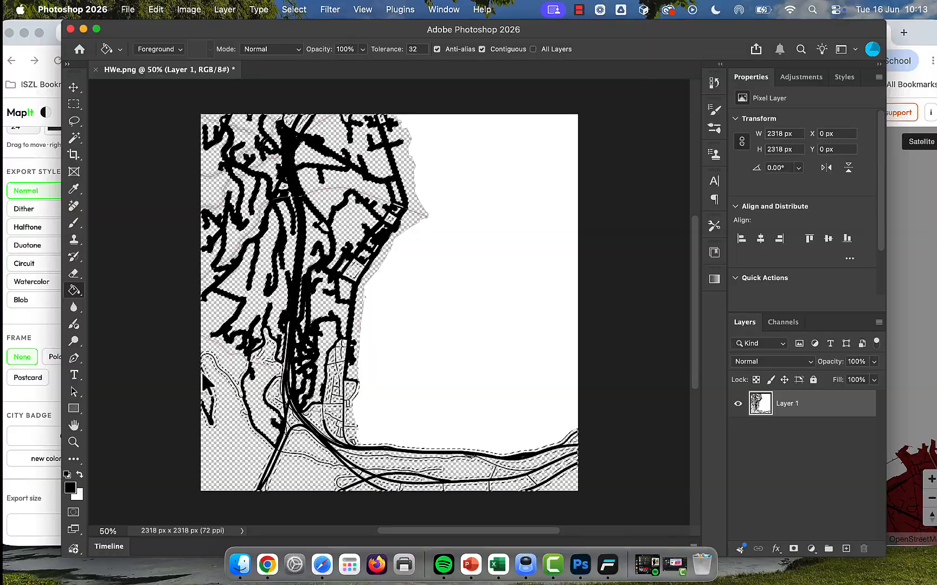
pyautogui.click(220, 387)
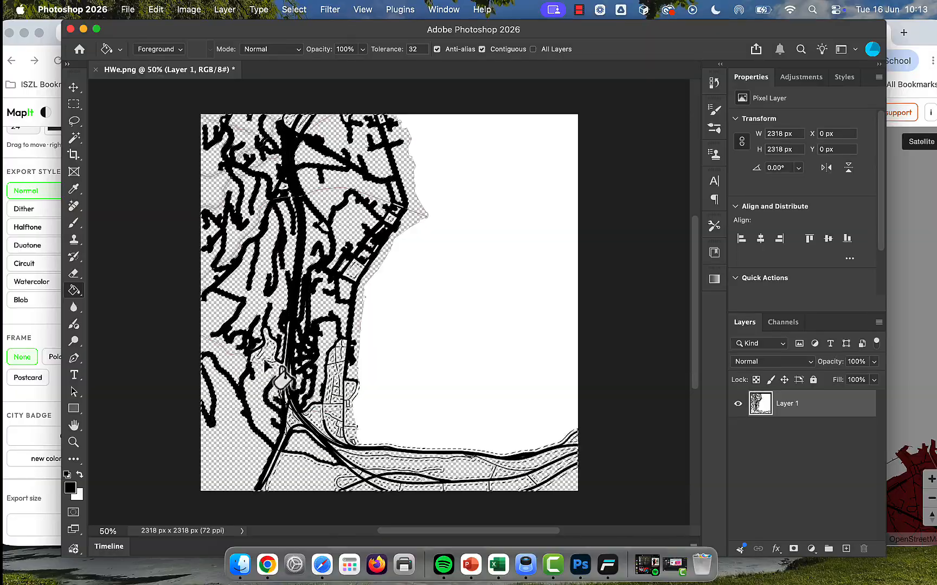
pyautogui.click(266, 341)
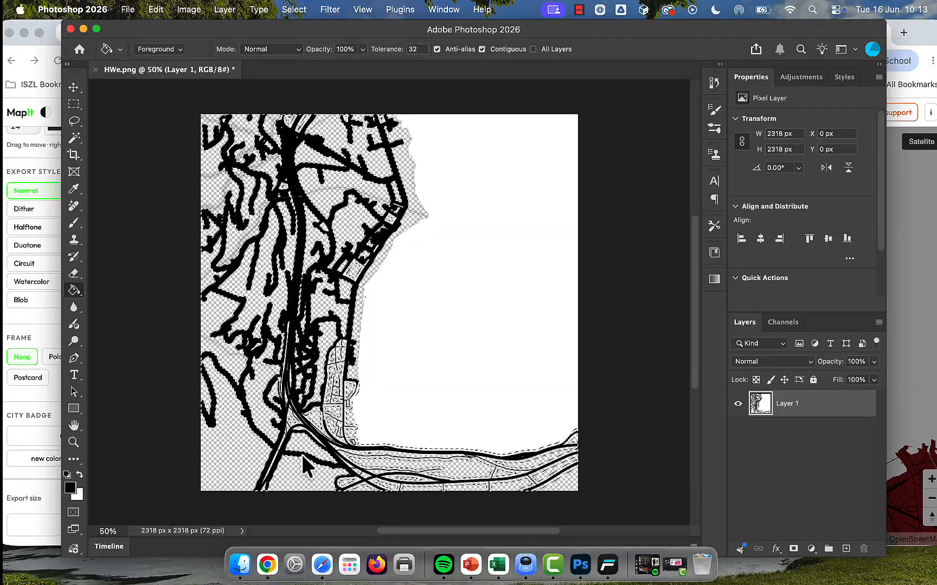
pyautogui.click(342, 478)
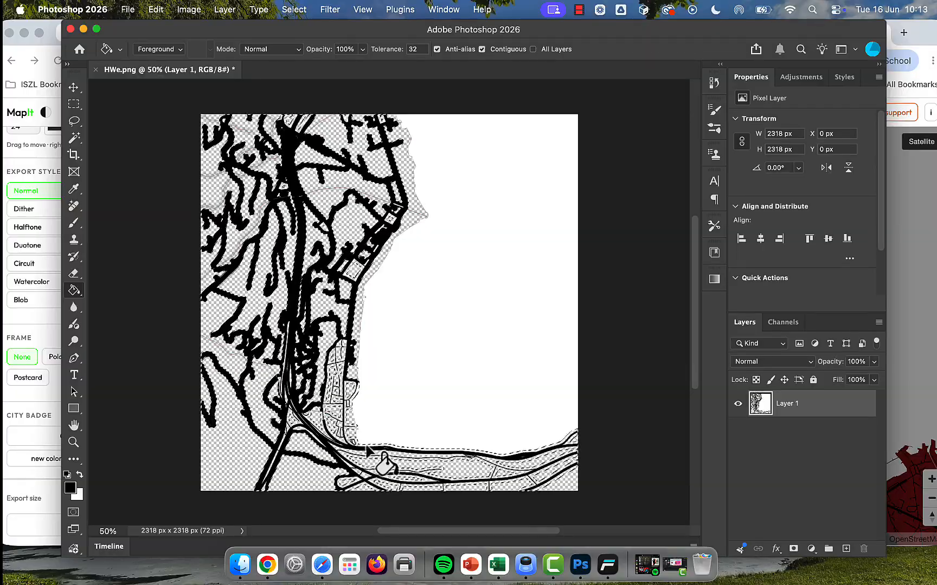
pyautogui.click(342, 481)
pyautogui.click(391, 486)
pyautogui.click(408, 487)
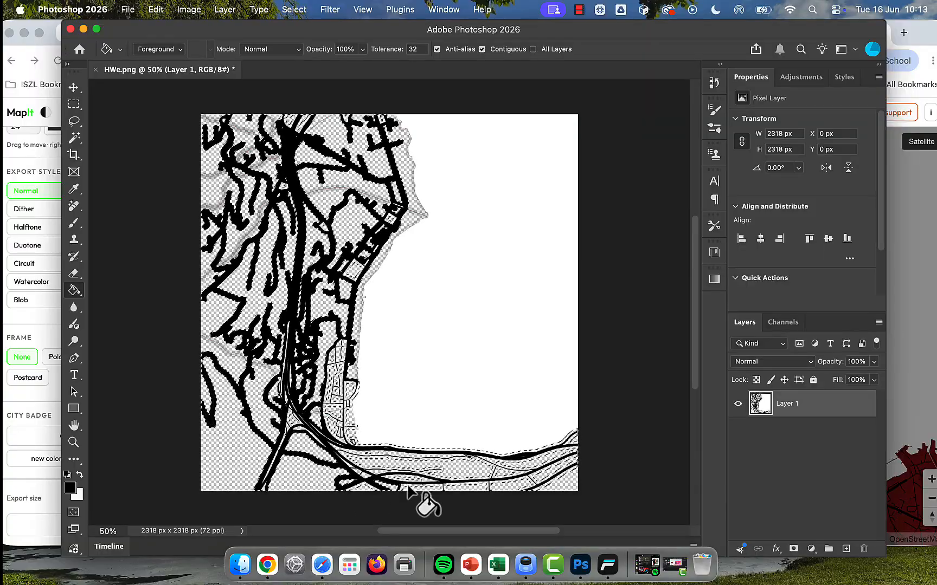
pyautogui.click(453, 484)
pyautogui.click(496, 483)
pyautogui.click(531, 475)
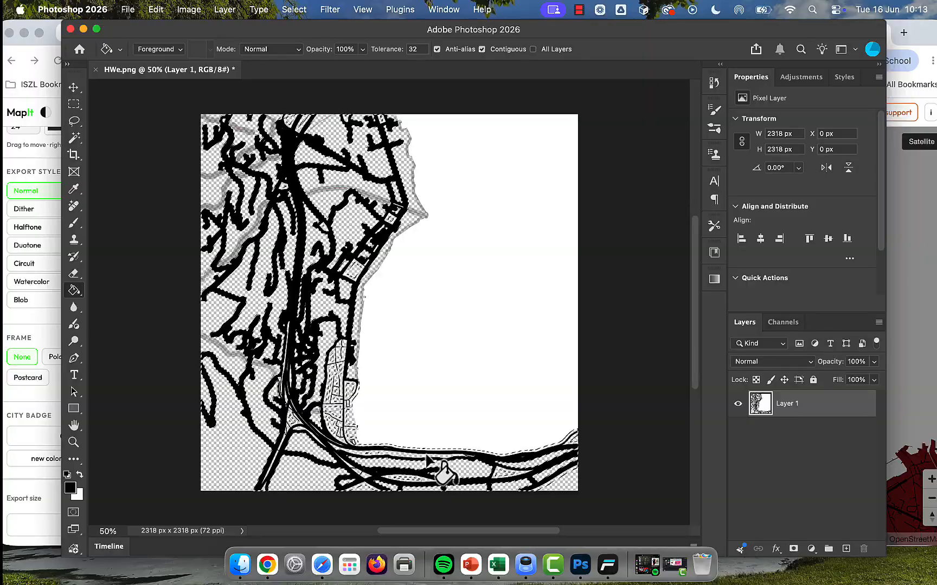
pyautogui.hotkey('ctrl', 'd')
pyautogui.press('super+z')
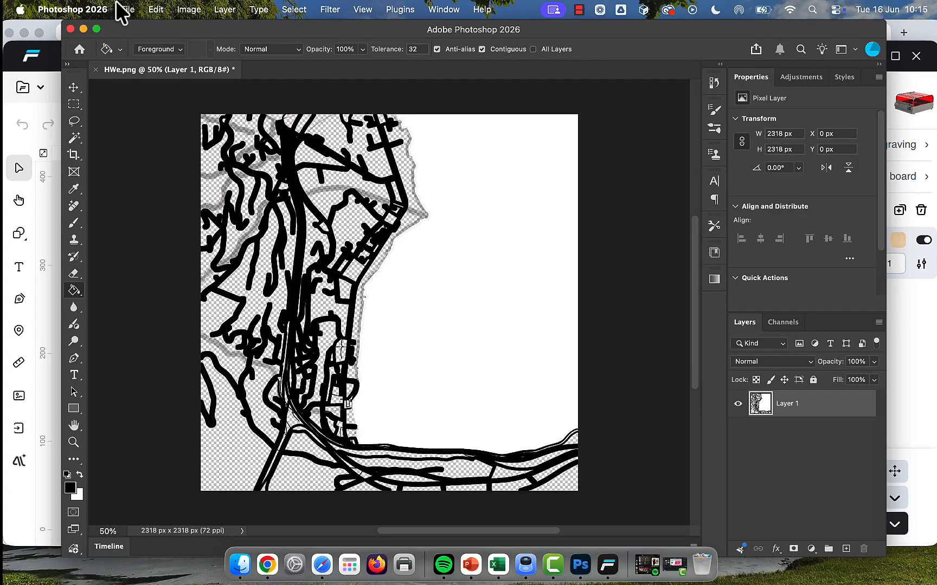
# Step: Export the edited map as a transparent PNG named HWe.png in Documents, replacing the existing file
pyautogui.click(125, 10)
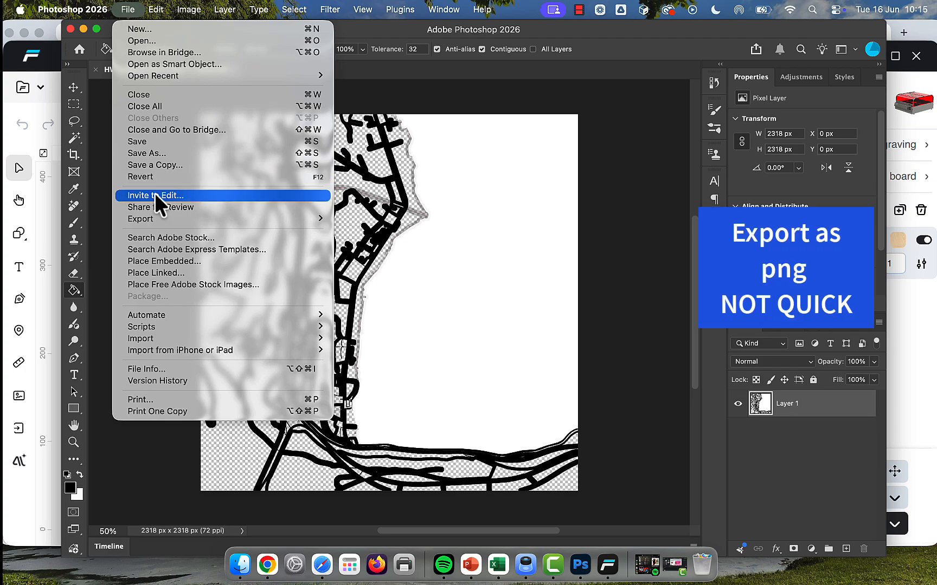
pyautogui.moveTo(165, 218)
pyautogui.click(385, 226)
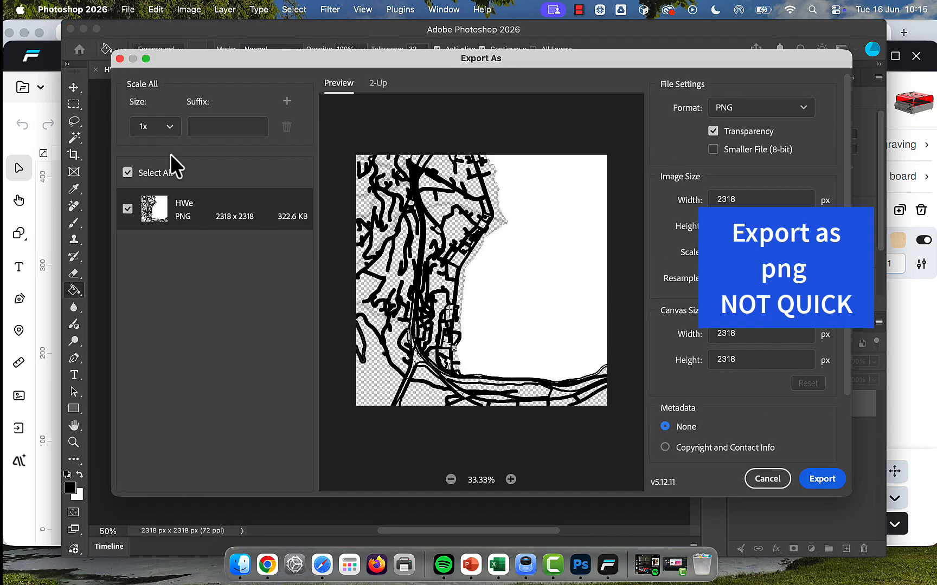
pyautogui.click(823, 479)
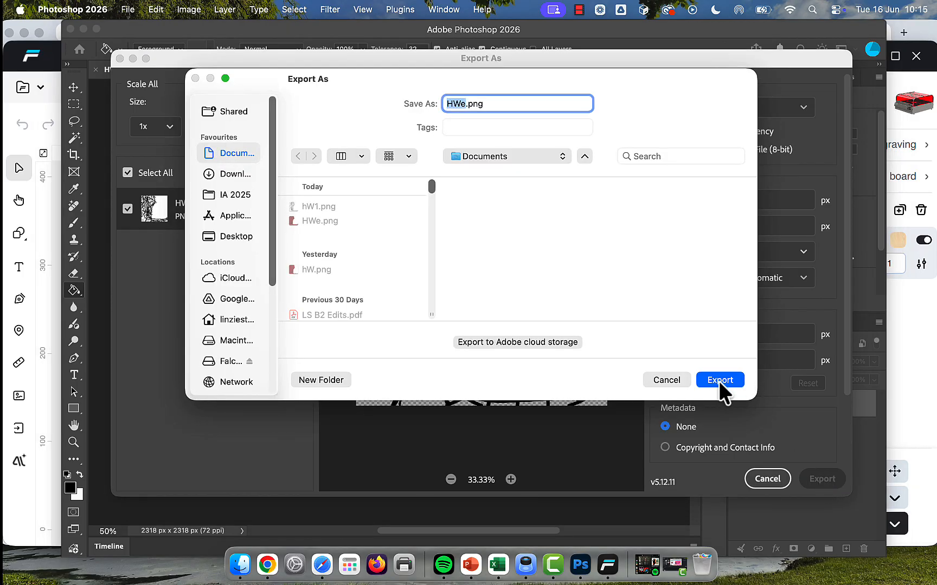
pyautogui.click(718, 381)
pyautogui.click(514, 305)
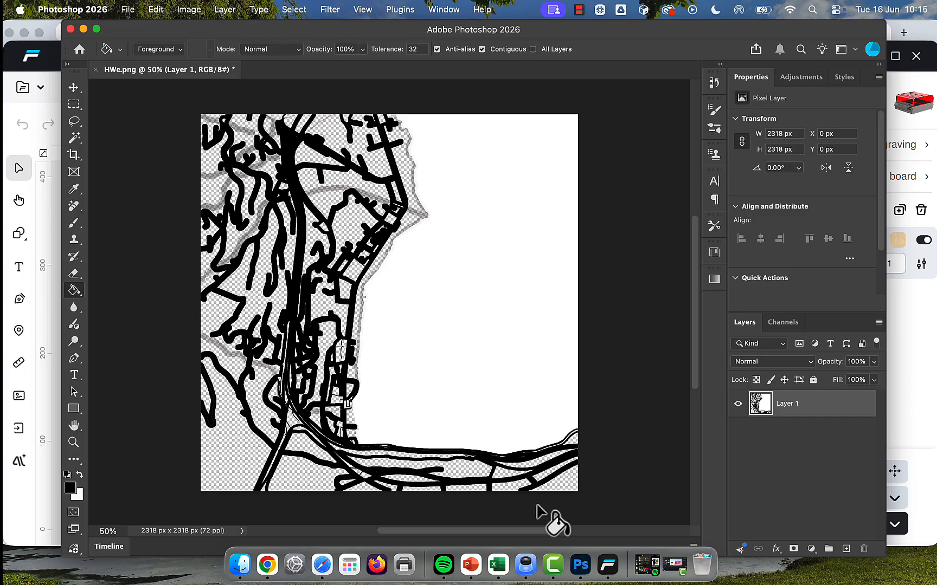
# Step: Switch to Falcon Design Space and import HWe.png from Documents, scaled to fit the canvas
pyautogui.click(605, 562)
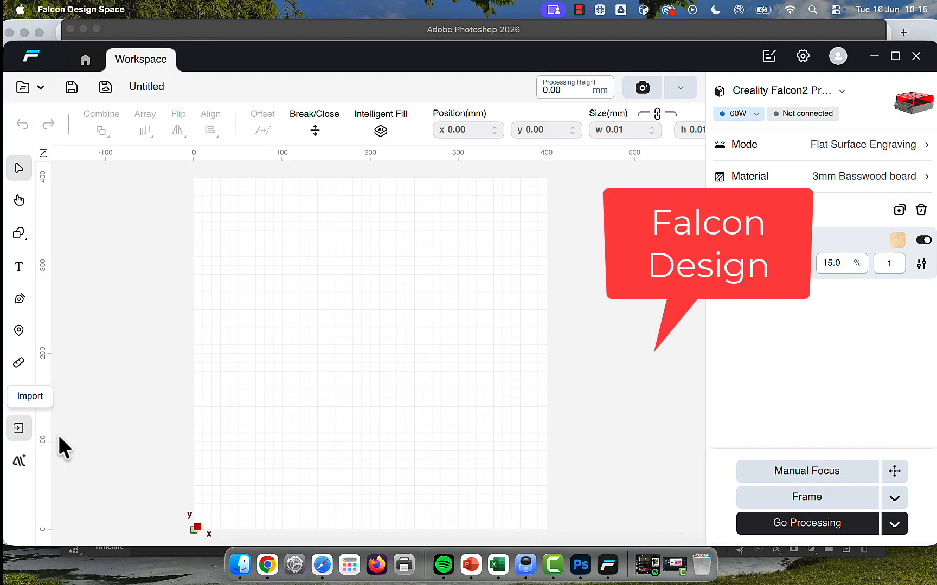
pyautogui.click(18, 427)
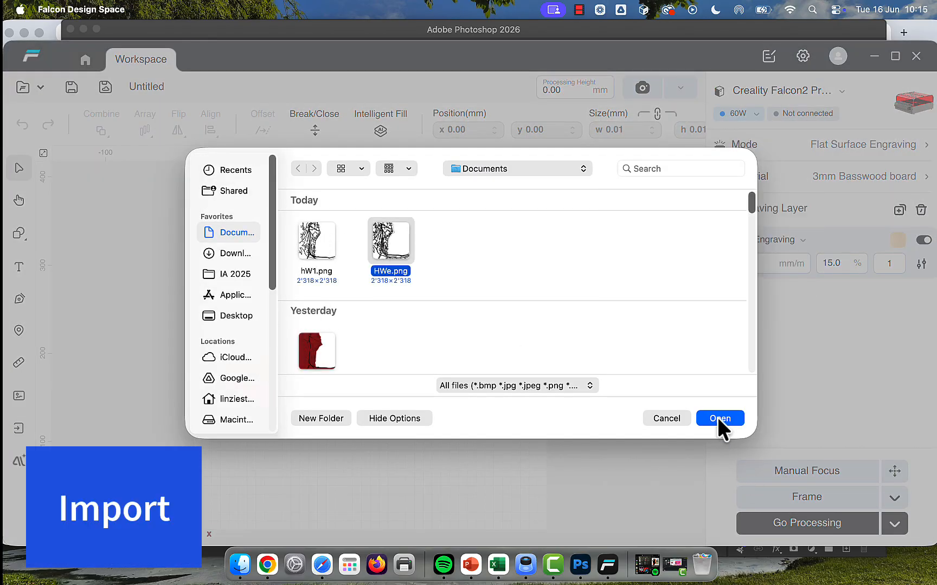
pyautogui.click(718, 418)
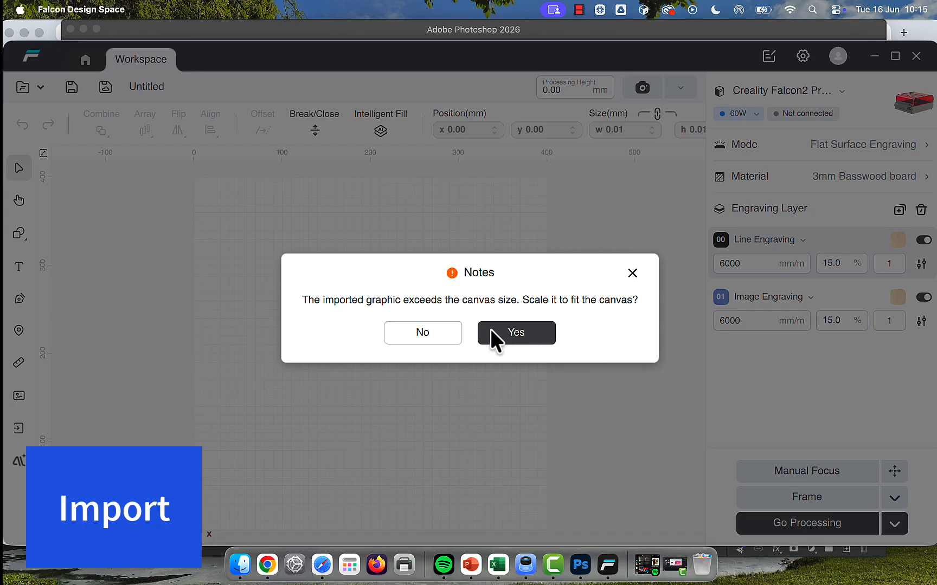
pyautogui.click(493, 330)
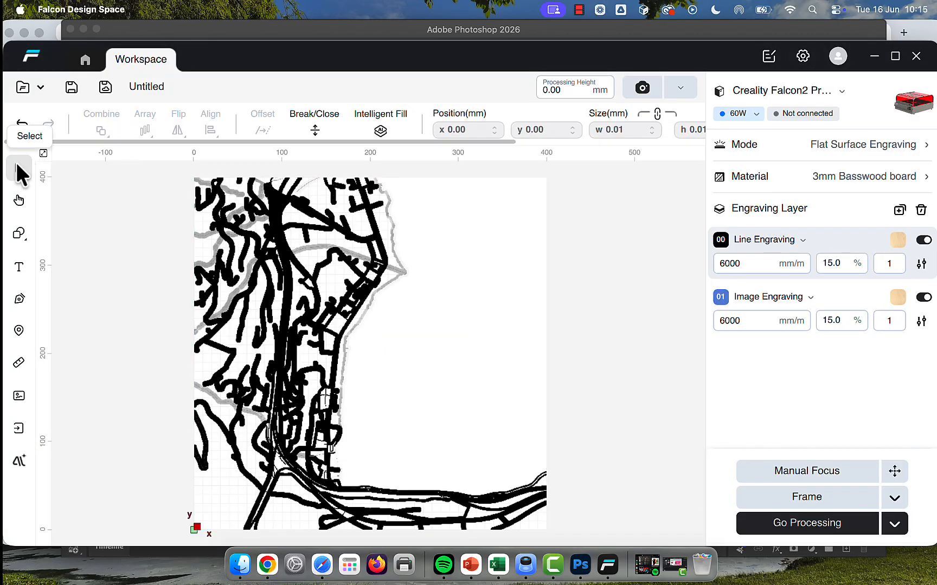
# Step: Scale the imported map down to 95 x 95 mm and place it near the canvas origin
pyautogui.click(203, 188)
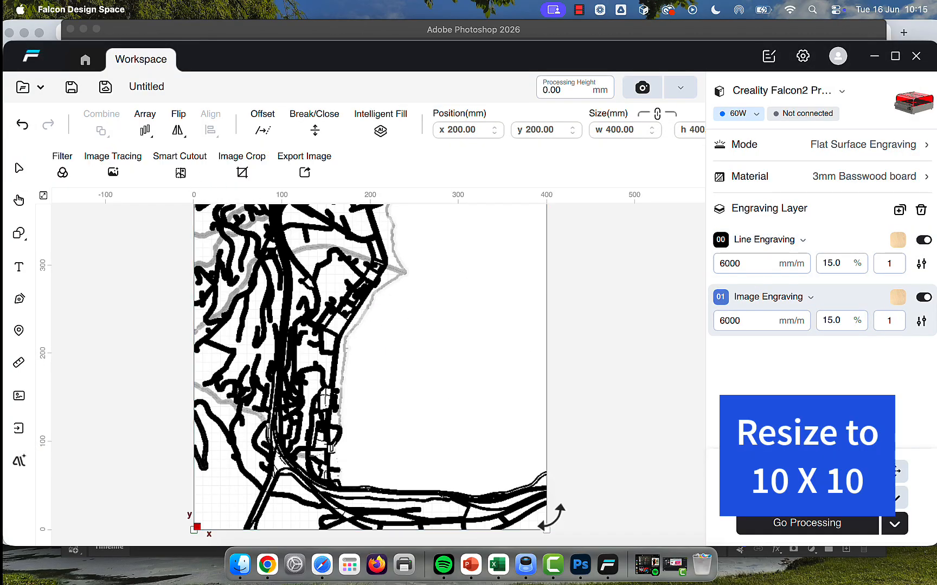
pyautogui.moveTo(544, 530); pyautogui.dragTo(361, 345)
pyautogui.moveTo(236, 458); pyautogui.dragTo(221, 474)
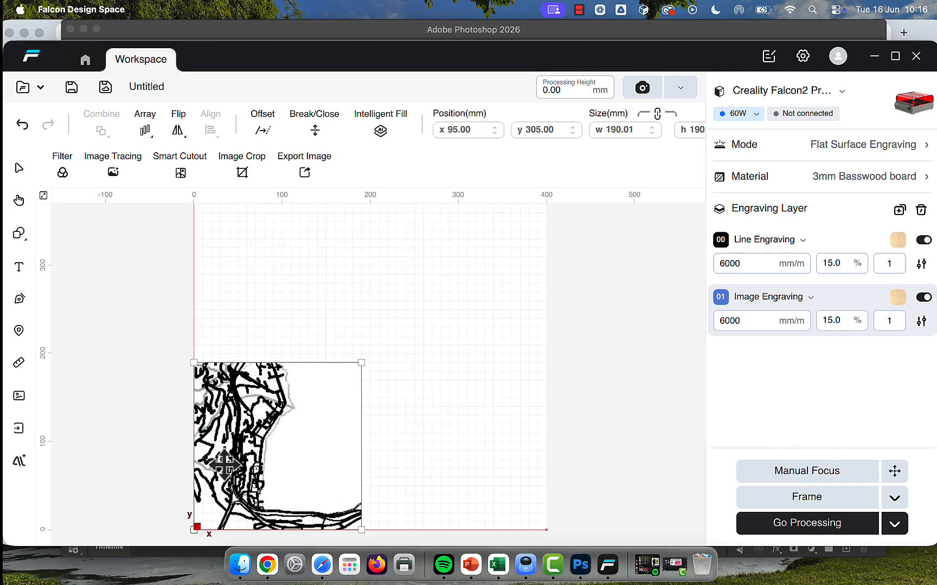
pyautogui.moveTo(324, 449); pyautogui.dragTo(289, 485)
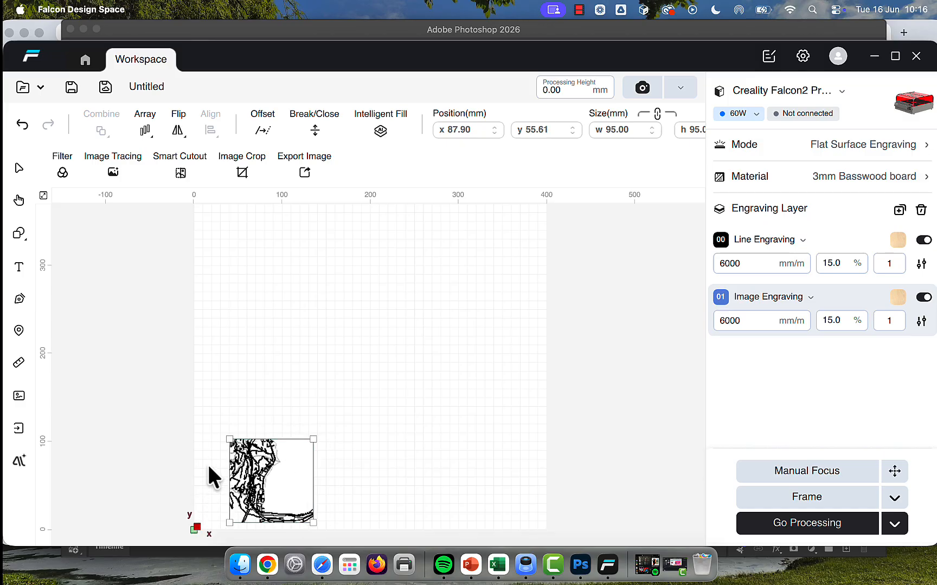
pyautogui.moveTo(246, 454); pyautogui.dragTo(225, 466)
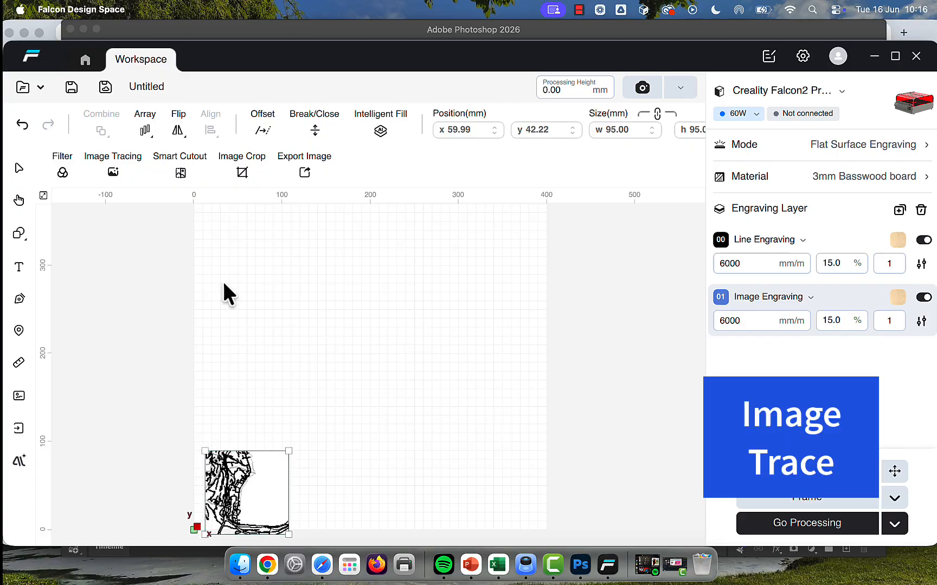
# Step: Trace the map image into vector outlines using manual tracing with threshold 5 and noise reduction 114
pyautogui.click(112, 172)
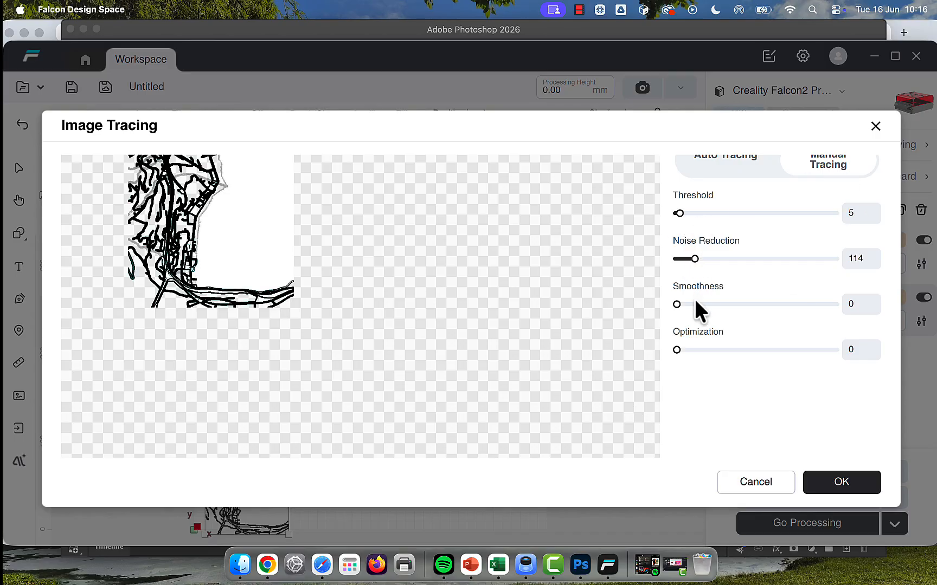
pyautogui.click(700, 349)
pyautogui.click(830, 480)
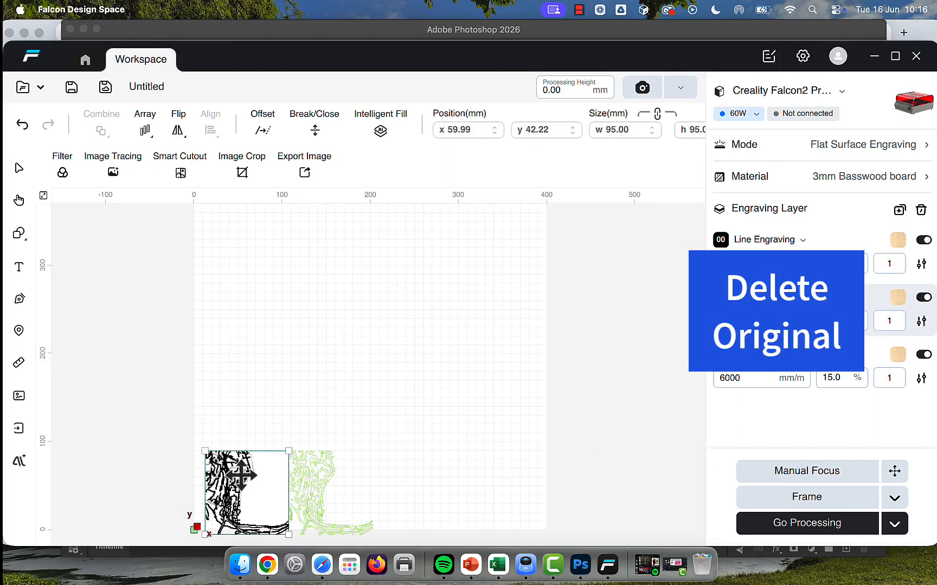
# Step: Delete the original map image and move the traced outline into its place near the origin
pyautogui.press('Delete')
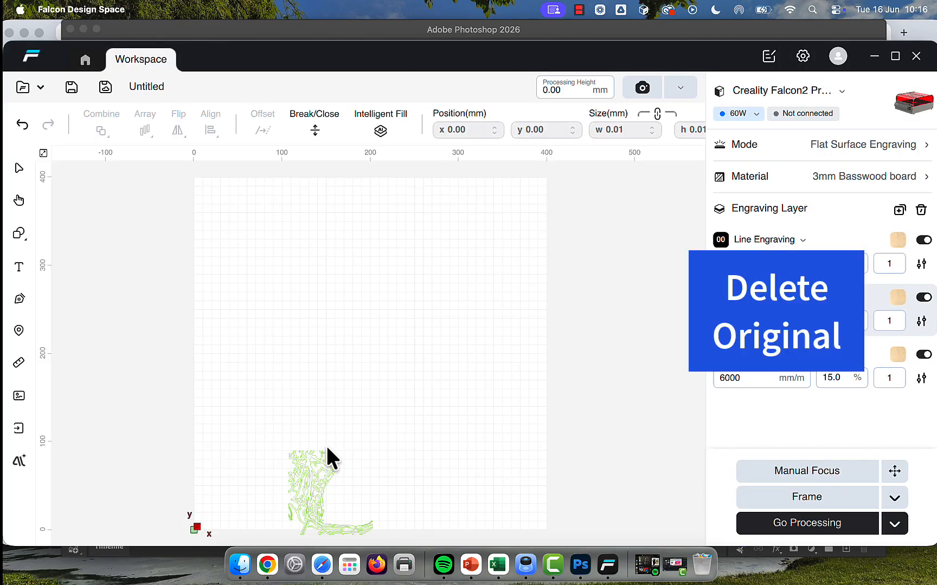
pyautogui.moveTo(318, 466); pyautogui.dragTo(234, 465)
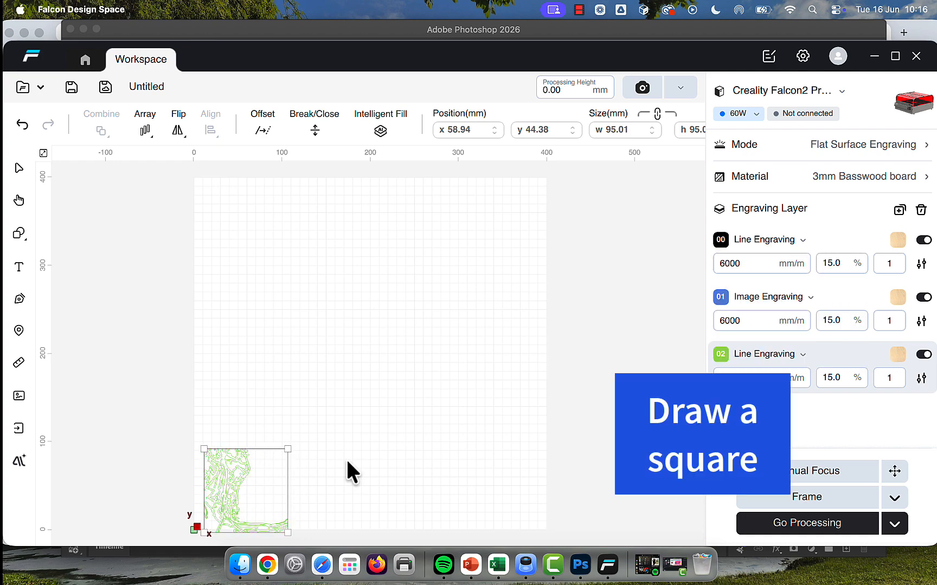
# Step: Draw a rectangle about 103 x 94 mm over the traced map, starting at its upper-left corner
pyautogui.click(22, 234)
pyautogui.click(76, 257)
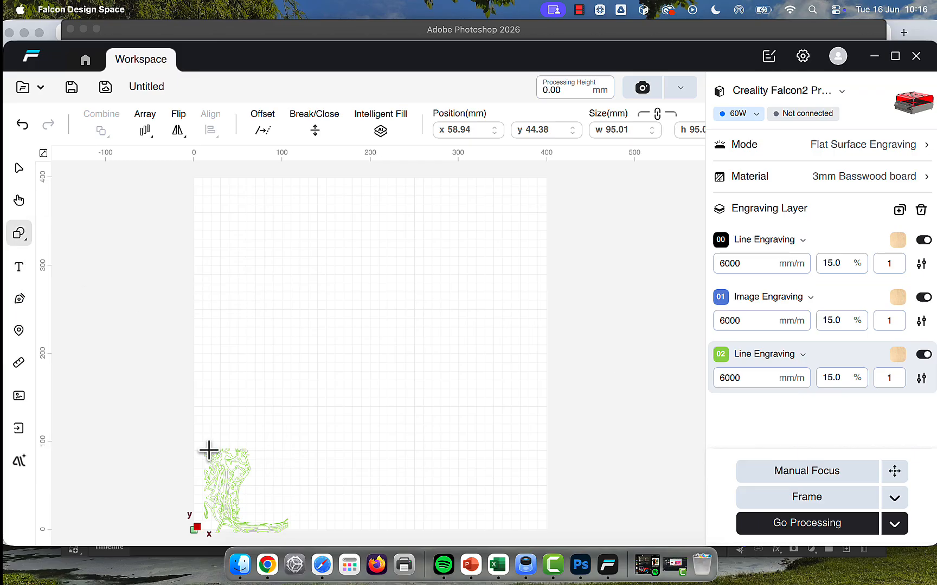
pyautogui.moveTo(204, 450)
pyautogui.mouseDown()
pyautogui.moveTo(289, 506)
pyautogui.moveTo(294, 526)
pyautogui.mouseUp()
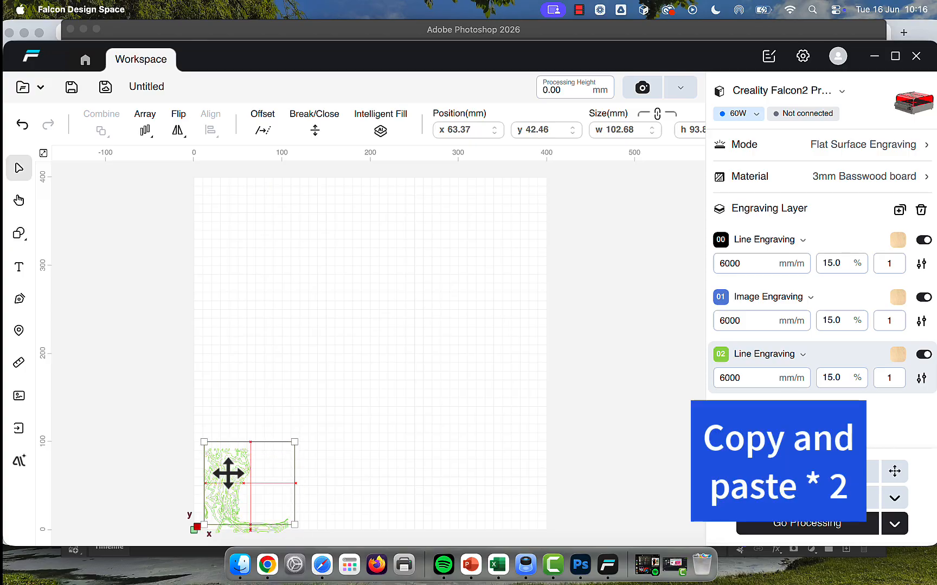
# Step: Align the rectangle and the traced map, and resize the rectangle to about 96 mm wide so it frames the map
pyautogui.moveTo(228, 473); pyautogui.dragTo(228, 474)
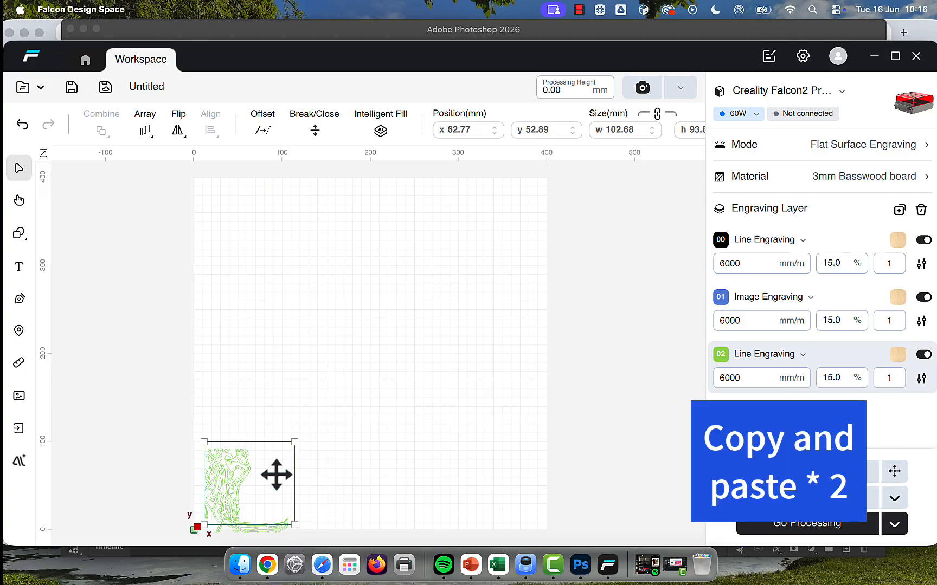
pyautogui.click(223, 477)
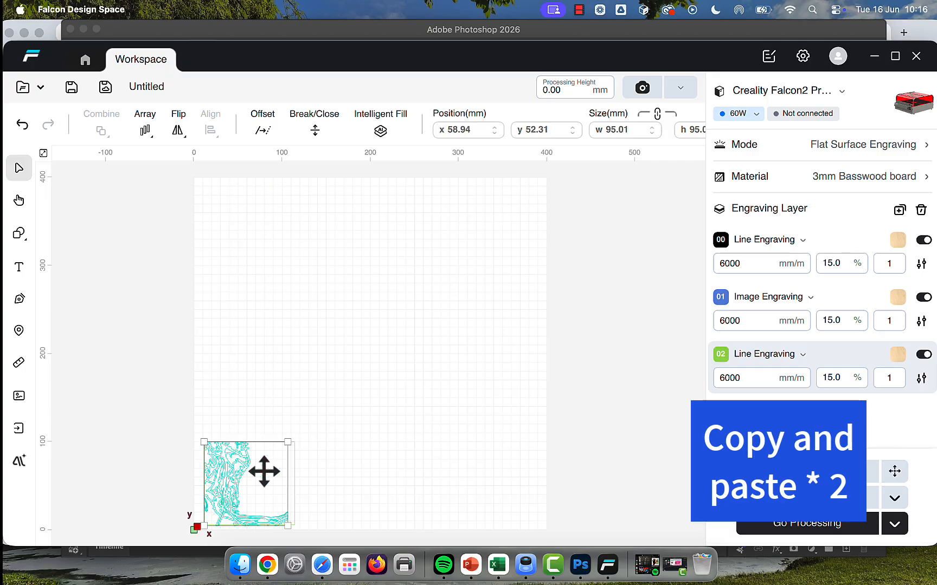
pyautogui.click(294, 510)
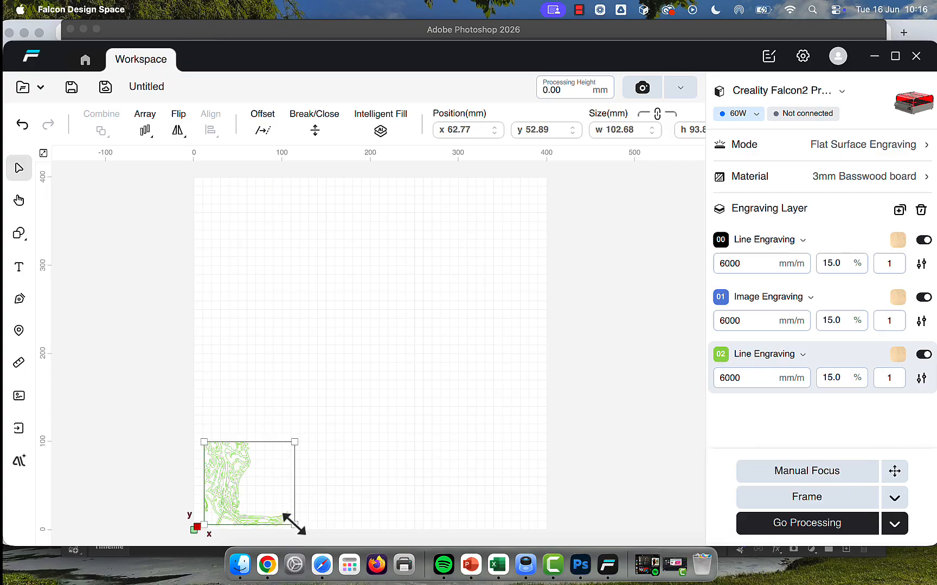
pyautogui.moveTo(290, 524); pyautogui.dragTo(286, 497)
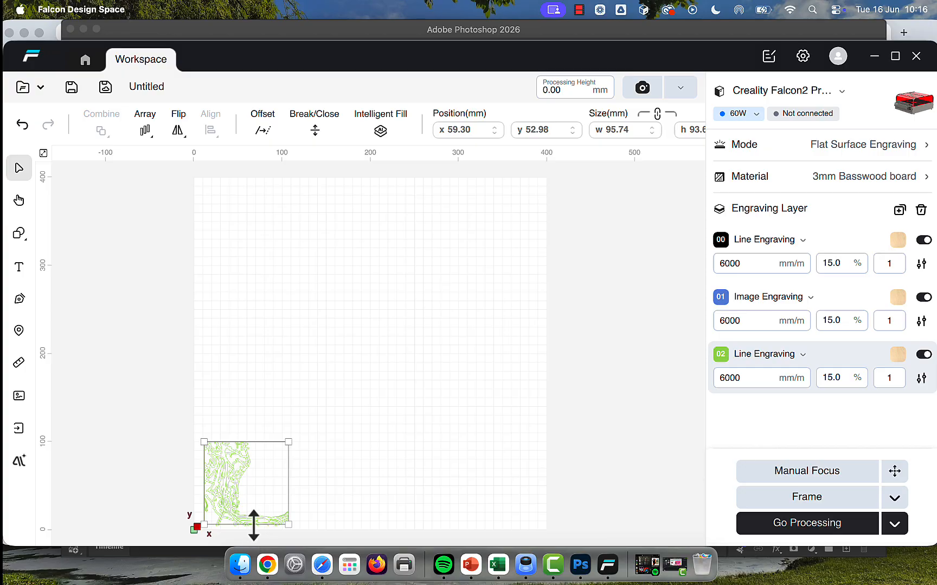
pyautogui.moveTo(253, 526); pyautogui.dragTo(253, 528)
# Step: Paste two copies of the frame in a row beside the map, and fit a smaller copy about 77 x 82 mm inside the last one
pyautogui.moveTo(281, 479)
pyautogui.mouseDown()
pyautogui.moveTo(293, 483)
pyautogui.moveTo(343, 447)
pyautogui.moveTo(324, 454)
pyautogui.moveTo(333, 470)
pyautogui.moveTo(423, 466)
pyautogui.moveTo(418, 446)
pyautogui.moveTo(420, 468)
pyautogui.mouseUp()
pyautogui.press('super+v')
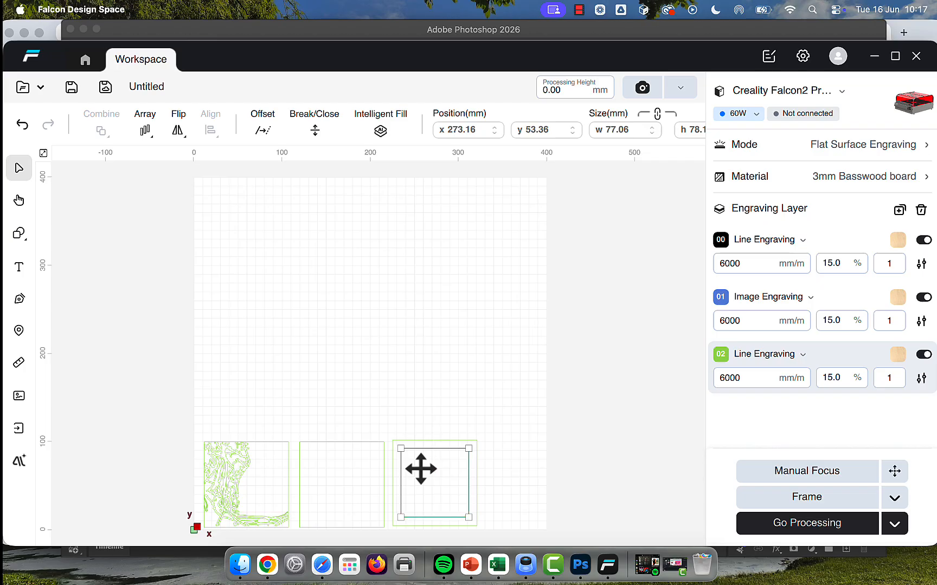
pyautogui.moveTo(429, 520); pyautogui.dragTo(429, 495)
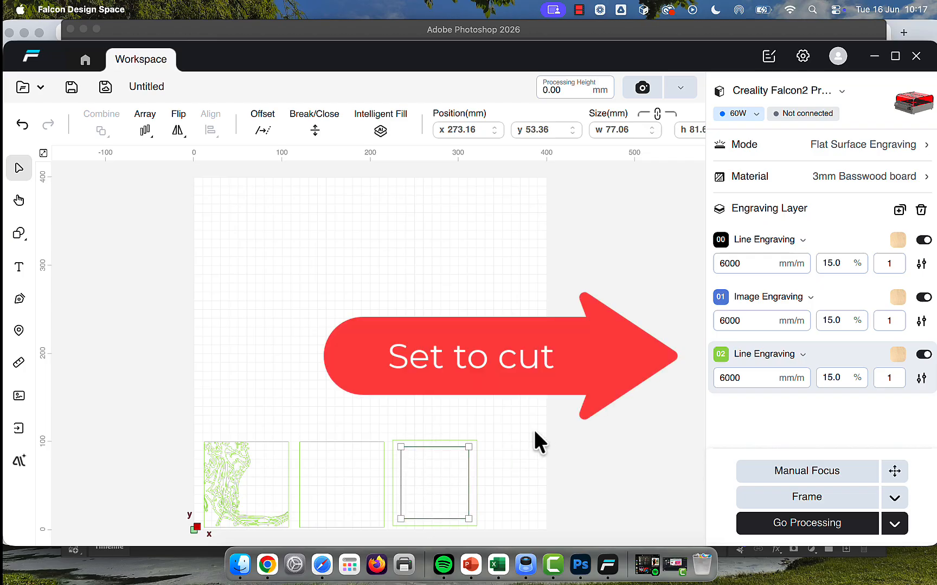
# Step: Set the green layer 02 to Line Cutting and open the processing confirmation for the job
pyautogui.click(764, 354)
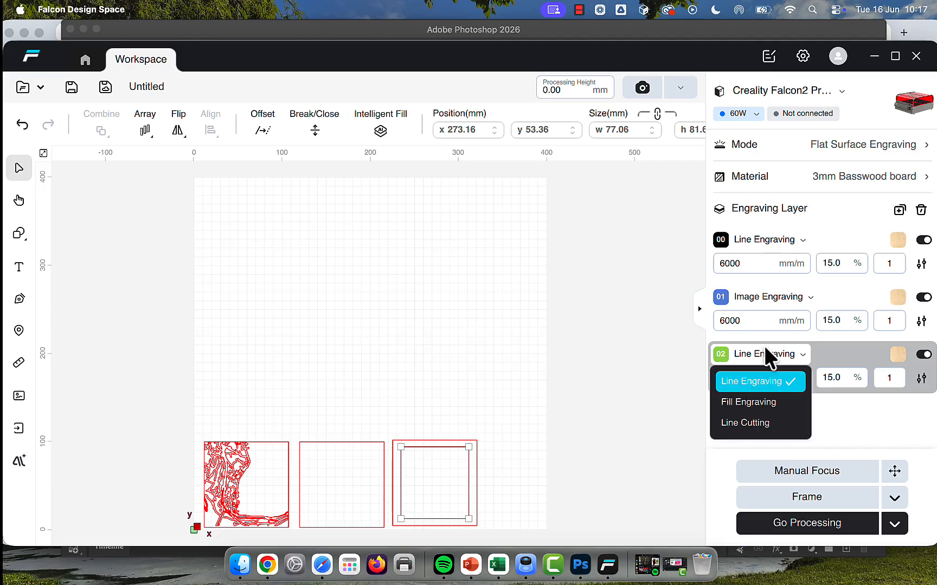
pyautogui.click(754, 423)
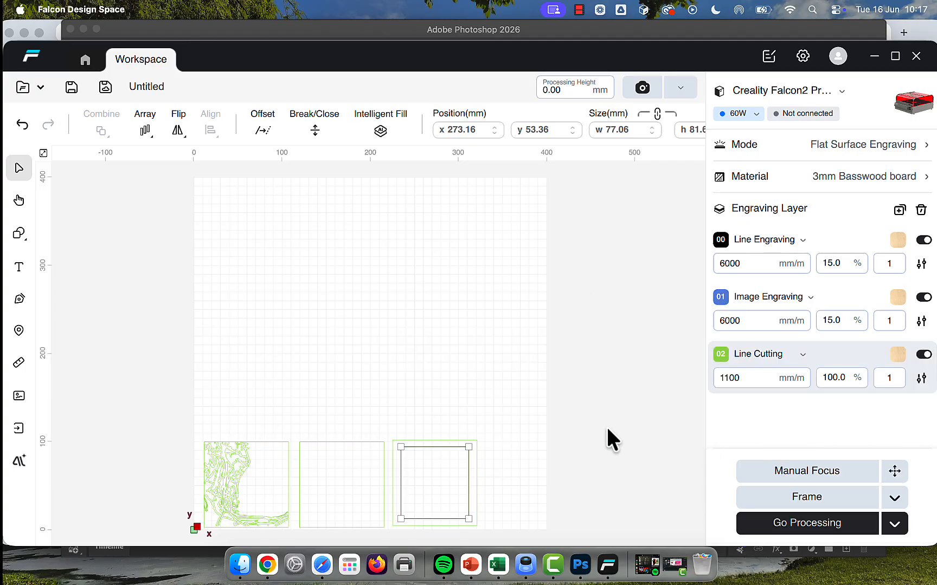
pyautogui.click(794, 525)
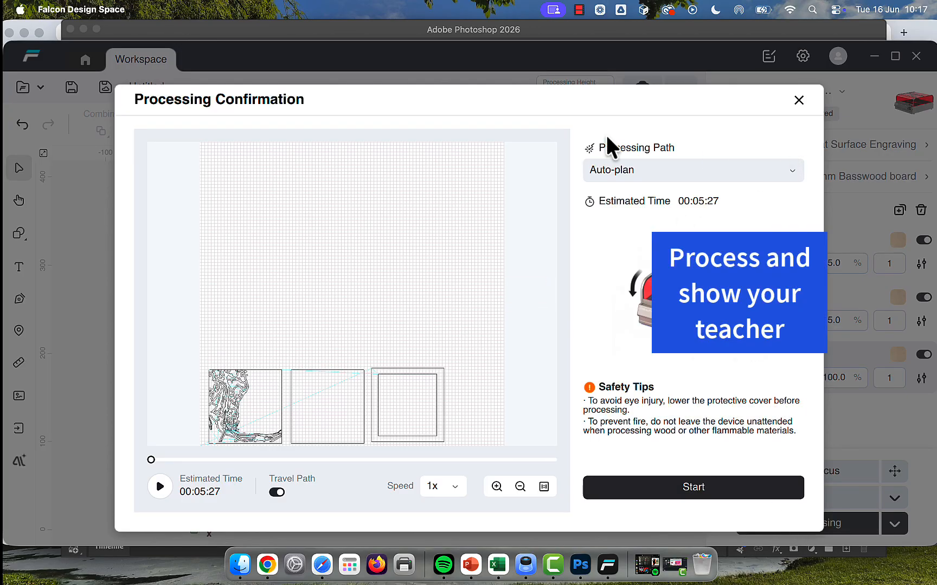